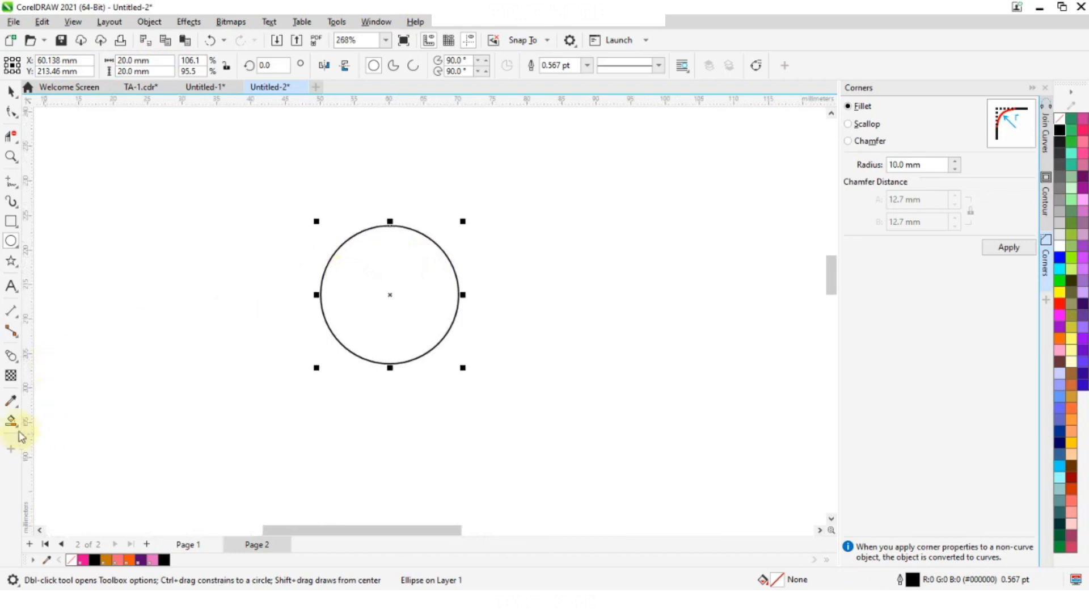
- Fill the circle with pink using Smart Fill, and refill it with yellow PANTONE 109 C
{"action": "left_click", "coordinate": [10, 423]}
{"action": "left_click", "coordinate": [403, 285]}
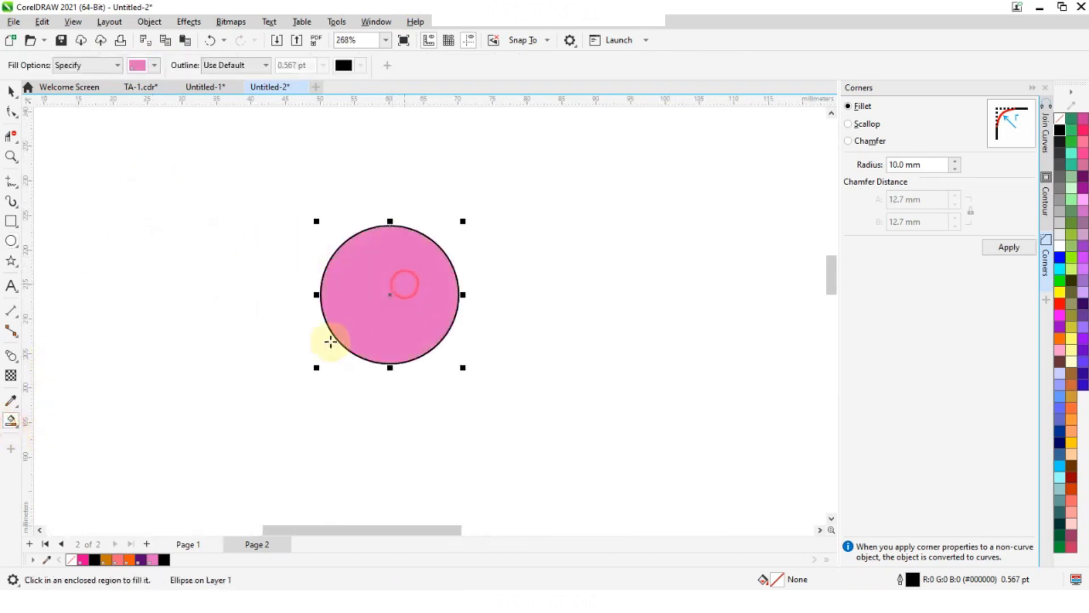
{"action": "scroll", "coordinate": [276, 169], "scroll_direction": "up", "scroll_amount": 1}
{"action": "left_click", "coordinate": [142, 66]}
{"action": "left_click", "coordinate": [206, 204]}
{"action": "scroll", "coordinate": [206, 204], "scroll_direction": "up", "scroll_amount": 2}
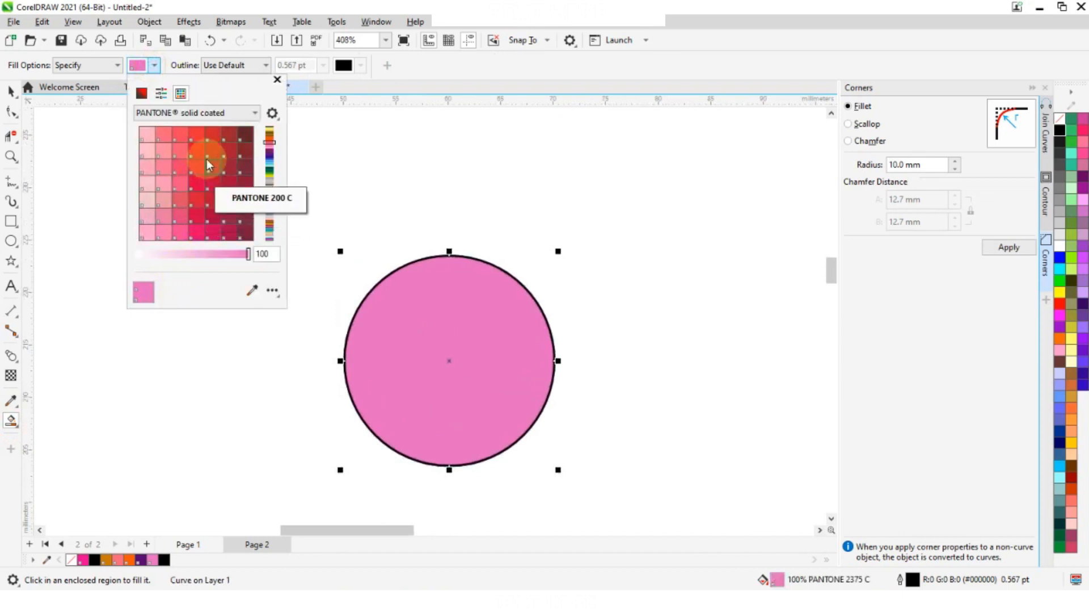
{"action": "scroll", "coordinate": [228, 219], "scroll_direction": "up", "scroll_amount": 4}
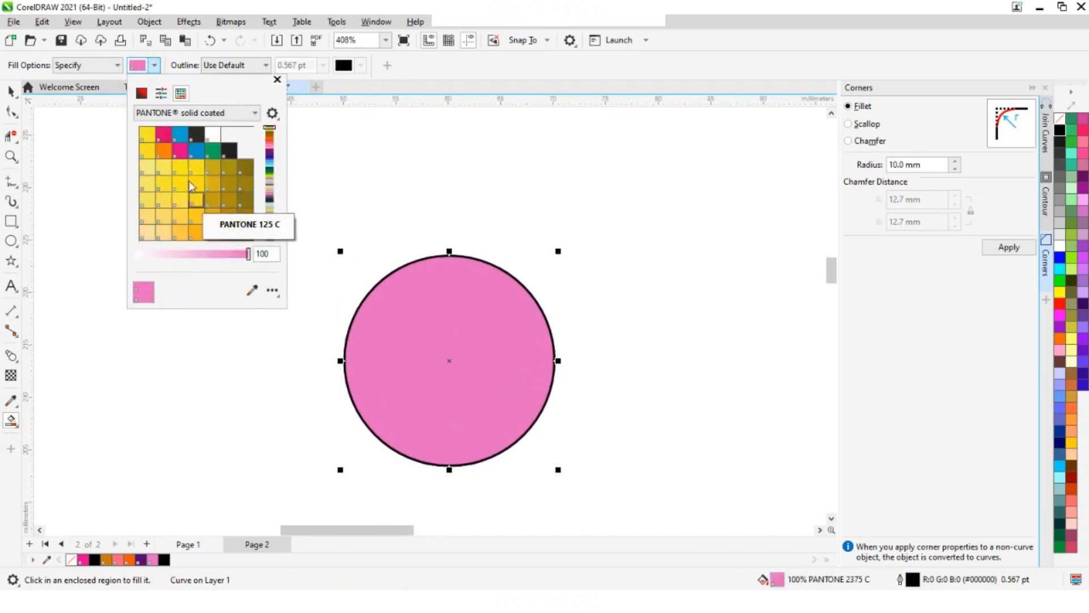
{"action": "left_click", "coordinate": [193, 184]}
{"action": "left_click", "coordinate": [434, 312]}
{"action": "left_click", "coordinate": [422, 344]}
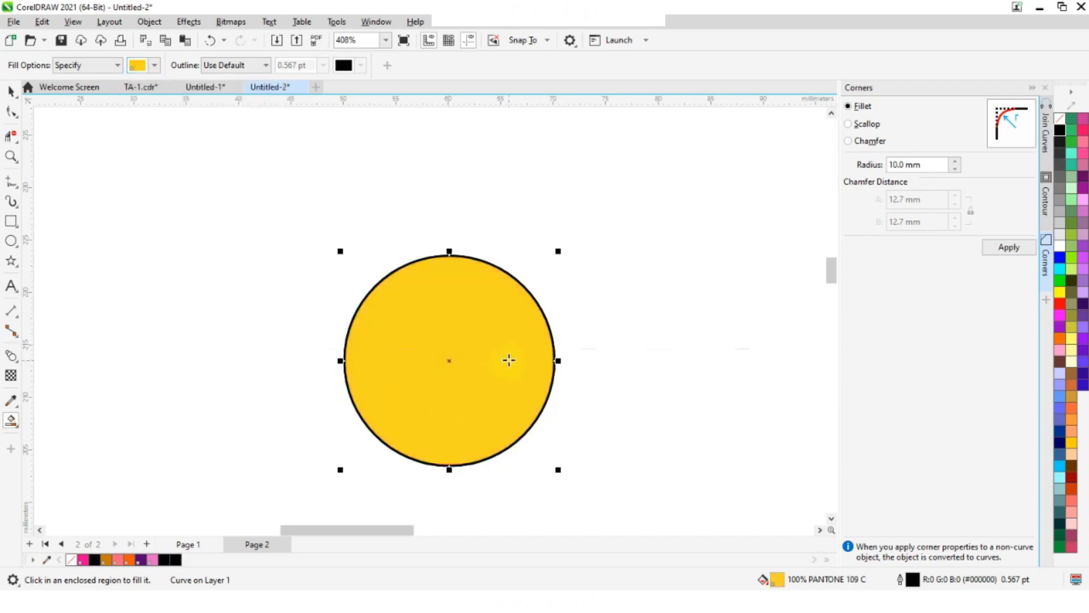
- Apply a horizontal yellow-to-white fountain fill across the circle from its left edge to its right edge, shifting the midpoint slightly left
{"action": "left_click", "coordinate": [19, 428]}
{"action": "left_click", "coordinate": [57, 418]}
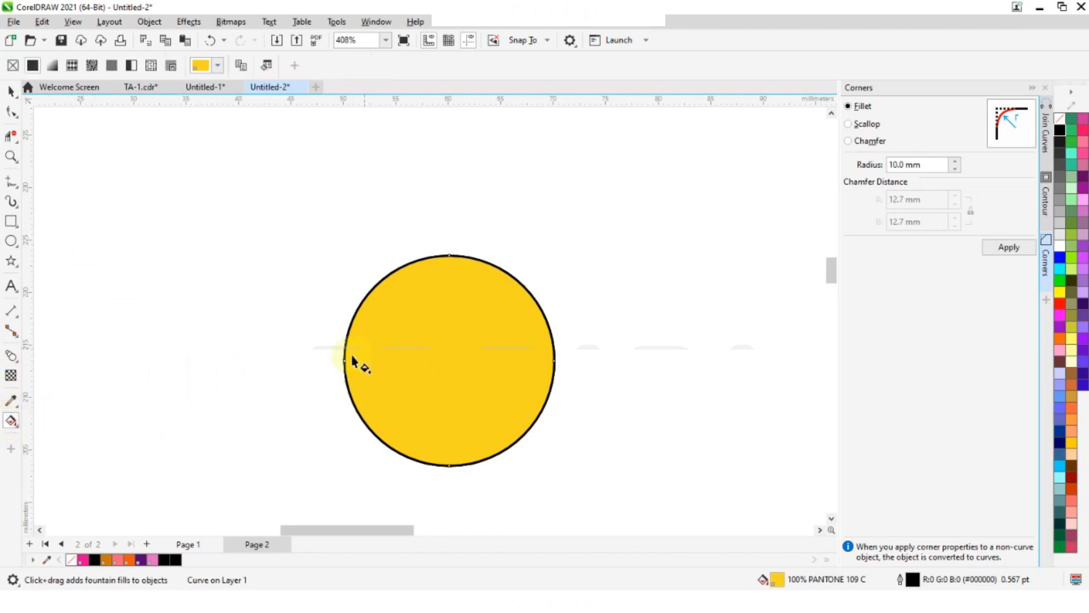
{"action": "left_click_drag", "start_coordinate": [345, 363], "coordinate": [554, 363]}
{"action": "scroll", "coordinate": [453, 358], "scroll_direction": "up", "scroll_amount": 1}
{"action": "left_click_drag", "start_coordinate": [449, 363], "coordinate": [427, 364]}
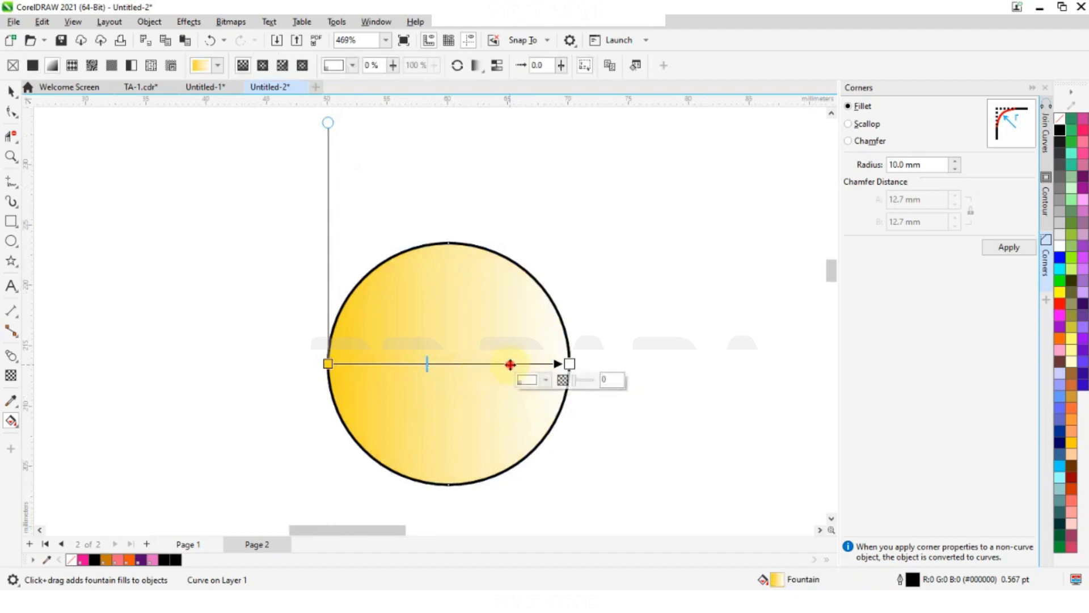
- Add a dark gold colour stop at 75% on the circle's gradient line and move it to 56%
{"action": "left_click", "coordinate": [485, 380]}
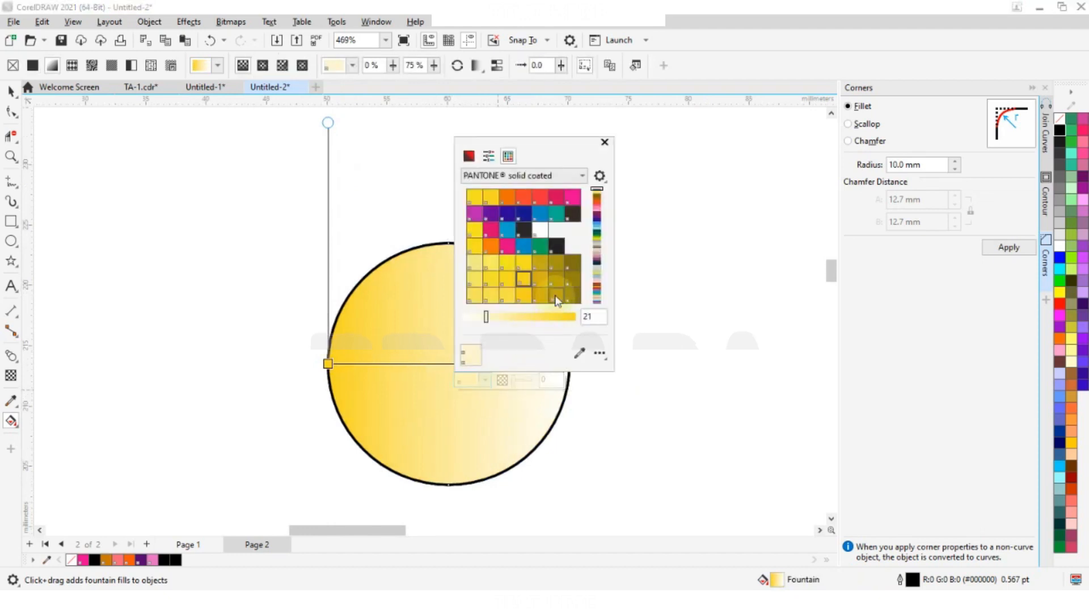
{"action": "left_click", "coordinate": [571, 282]}
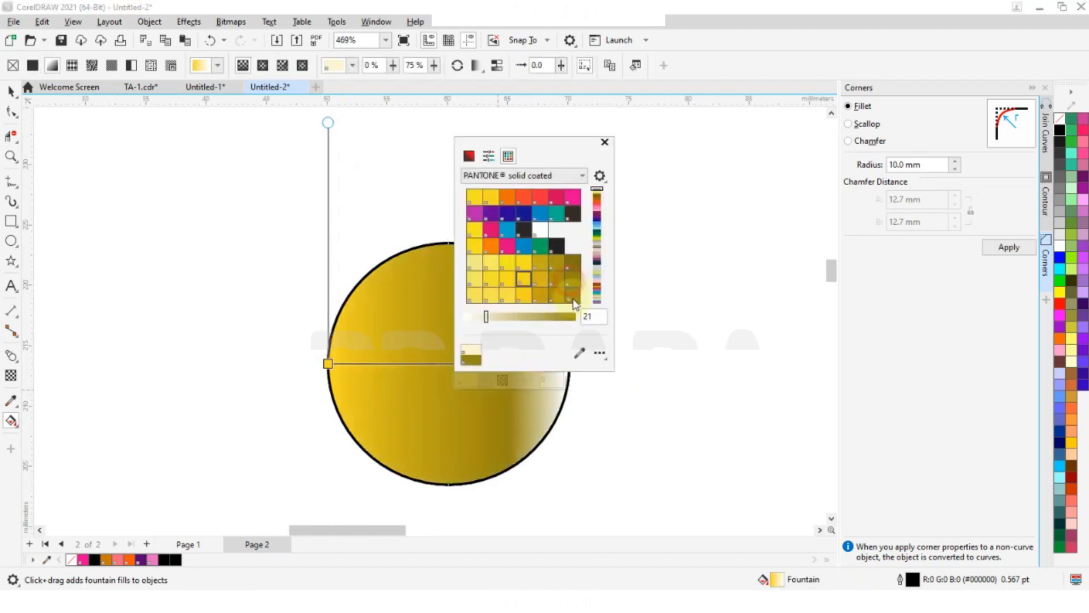
{"action": "left_click", "coordinate": [606, 145]}
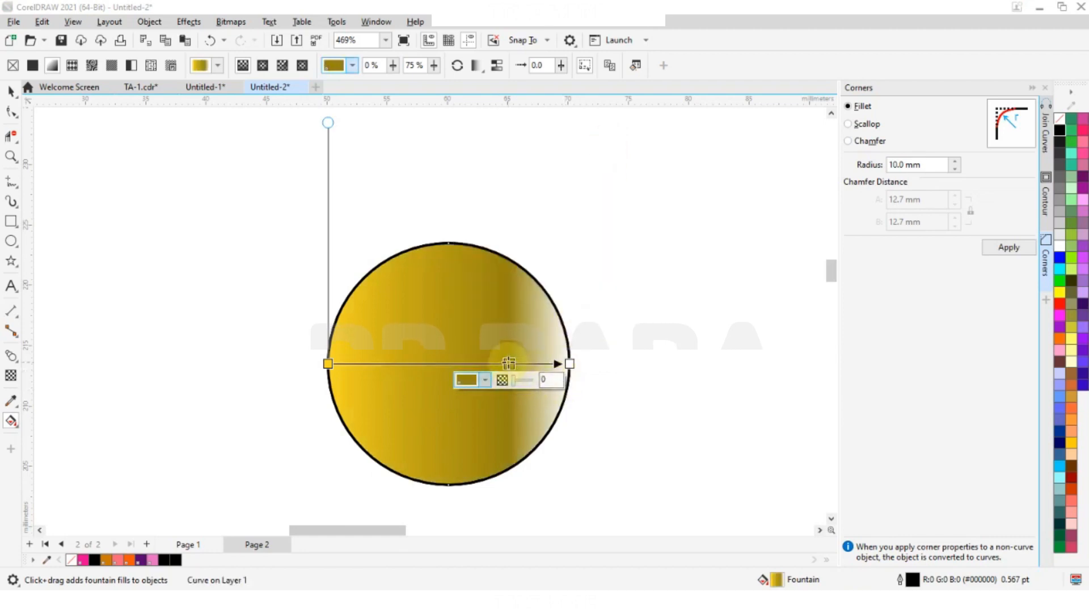
{"action": "left_click_drag", "start_coordinate": [509, 363], "coordinate": [463, 363]}
- Recolour the gradient's middle stop black
{"action": "left_click", "coordinate": [442, 379]}
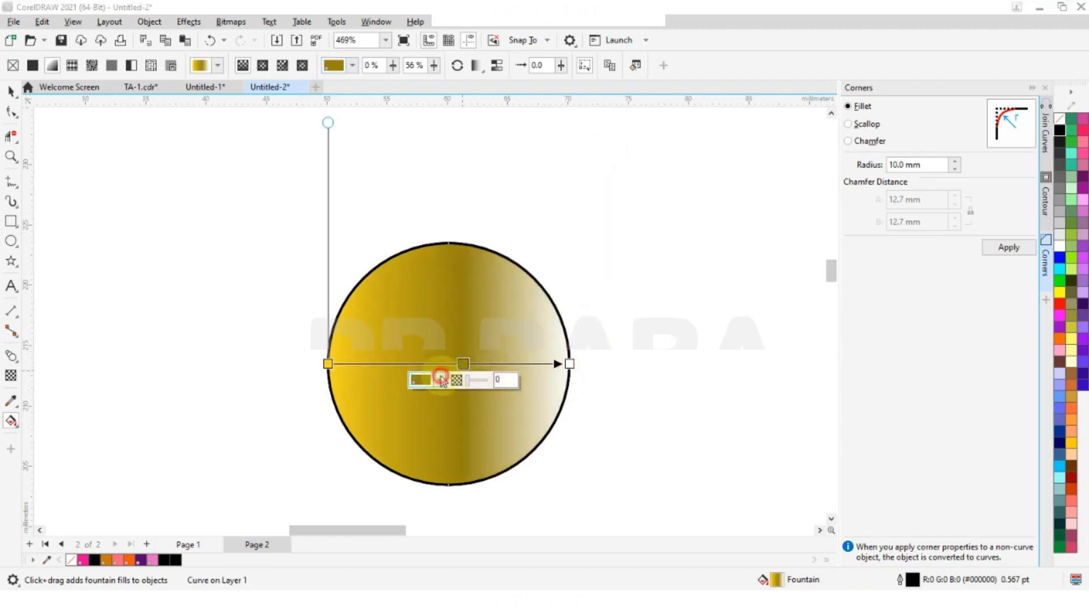
{"action": "left_click", "coordinate": [513, 251]}
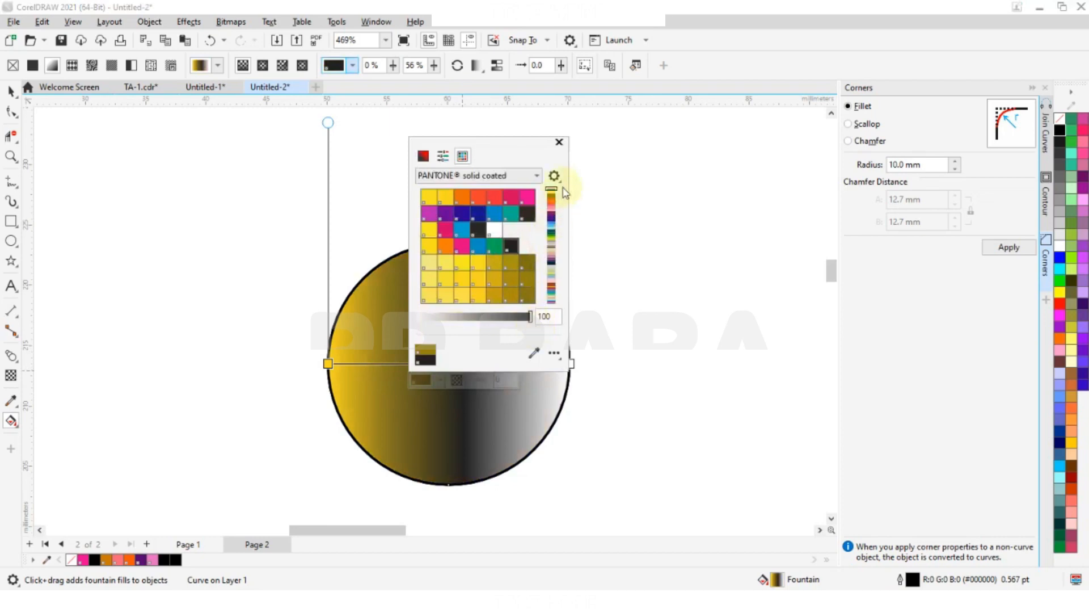
{"action": "left_click", "coordinate": [559, 143]}
- Recolour the gradient's middle stop crimson and centre it at 50% along the gradient line
{"action": "left_click", "coordinate": [440, 379]}
{"action": "left_click", "coordinate": [516, 197]}
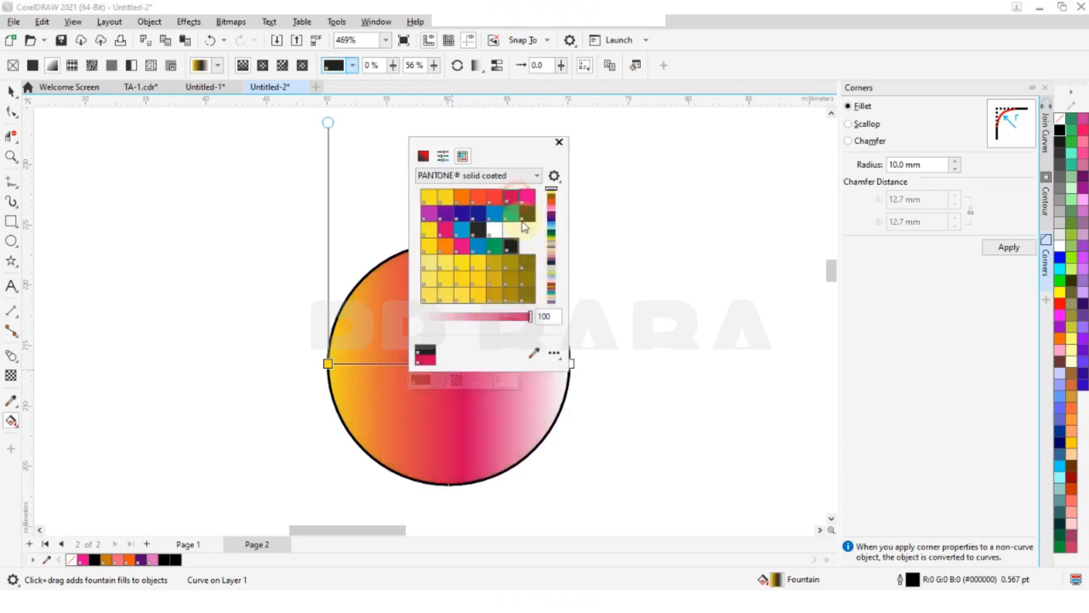
{"action": "left_click", "coordinate": [562, 141]}
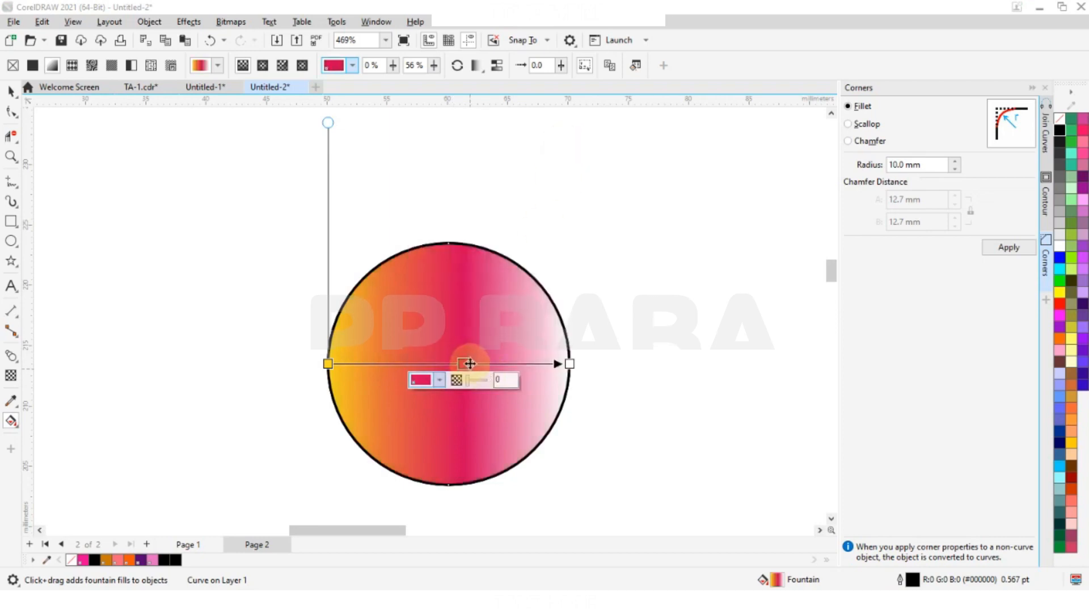
{"action": "left_click_drag", "start_coordinate": [464, 365], "coordinate": [449, 364]}
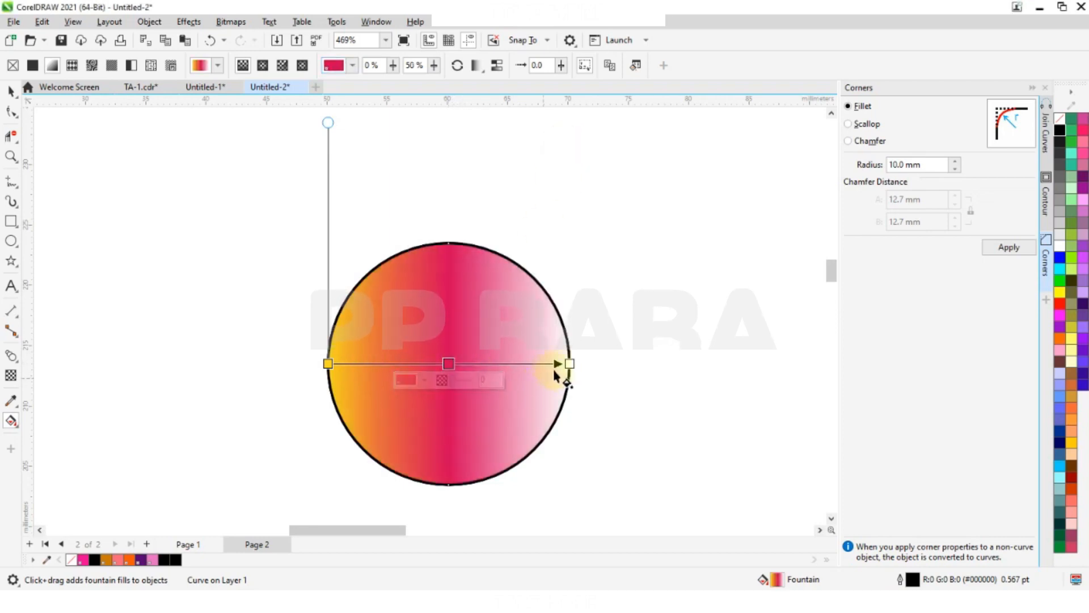
- Change the gradient's white end stop at the circle's right edge to blue, trying cyan and teal first
{"action": "left_click", "coordinate": [567, 364]}
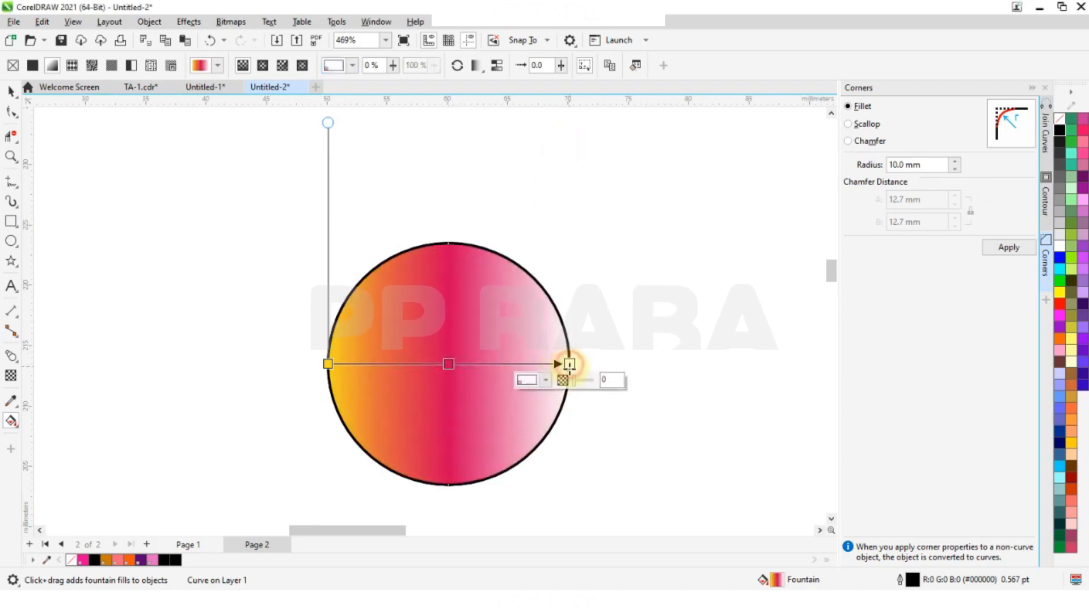
{"action": "left_click", "coordinate": [550, 380]}
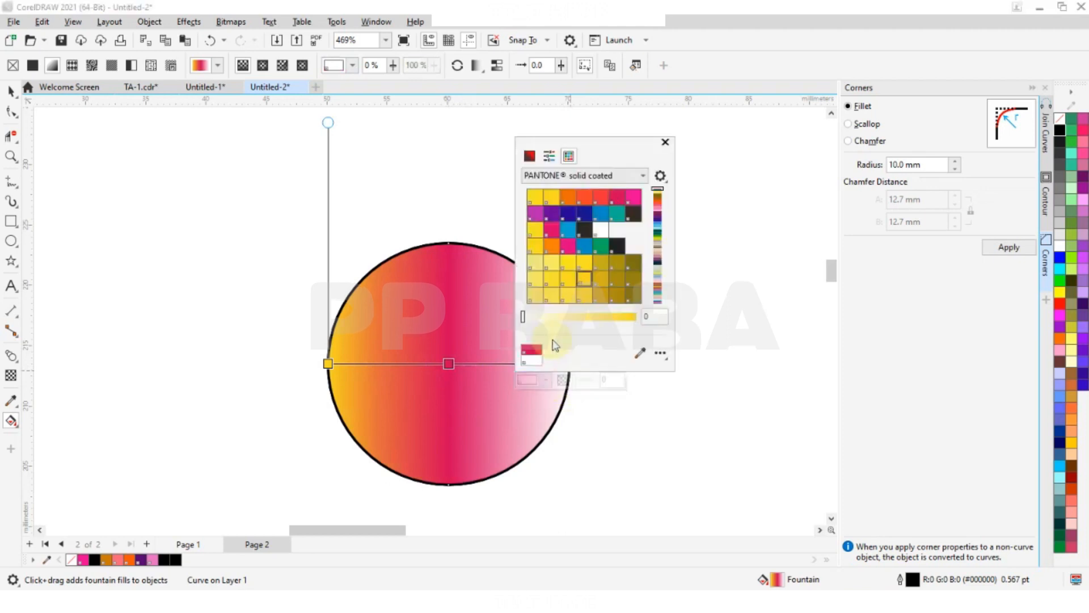
{"action": "left_click", "coordinate": [568, 234]}
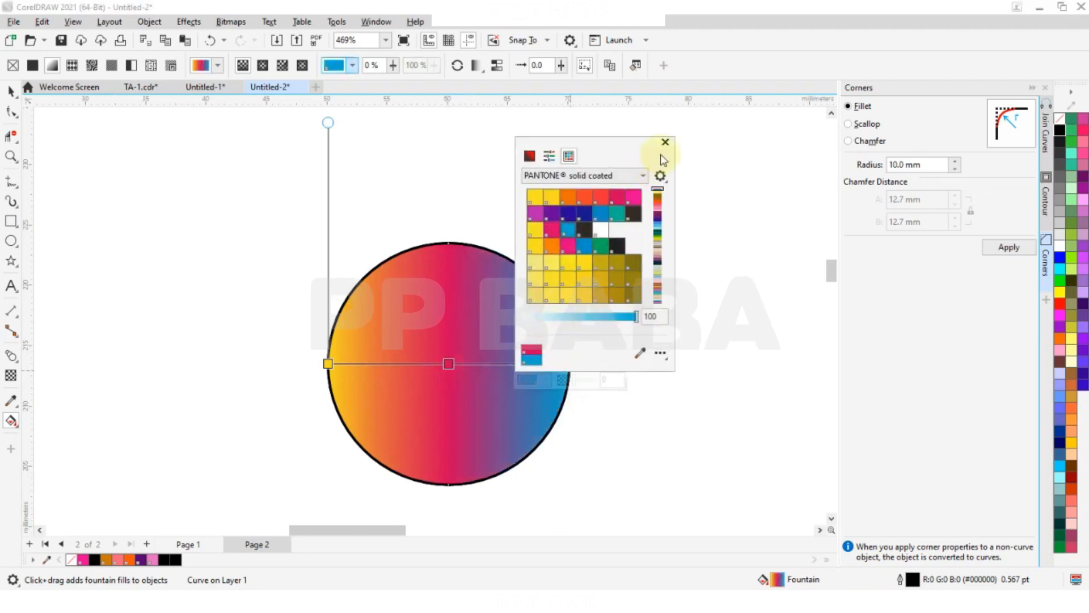
{"action": "left_click", "coordinate": [614, 216]}
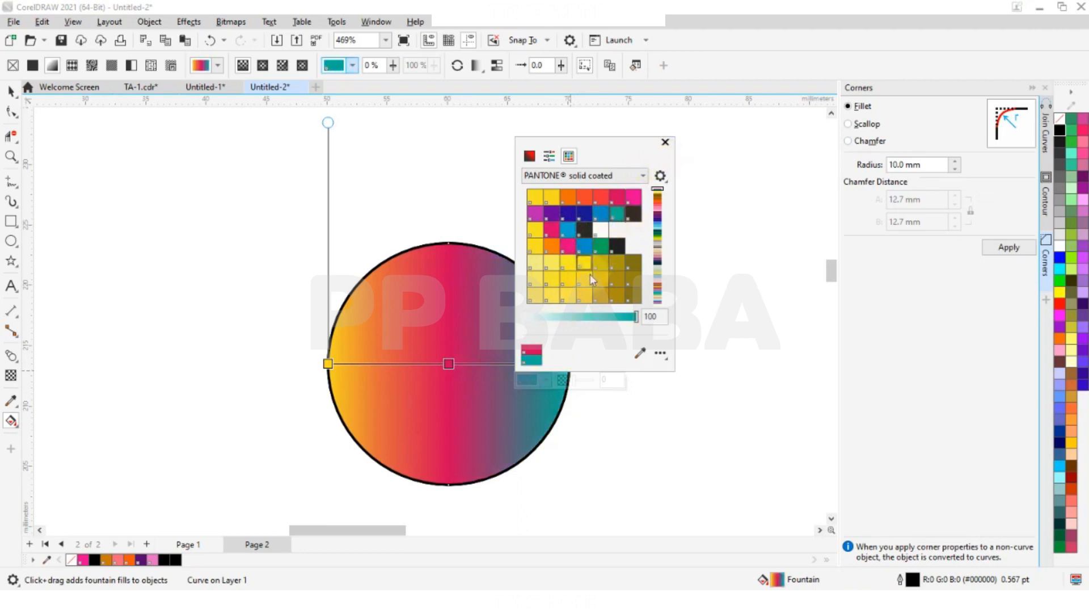
{"action": "left_click", "coordinate": [586, 248]}
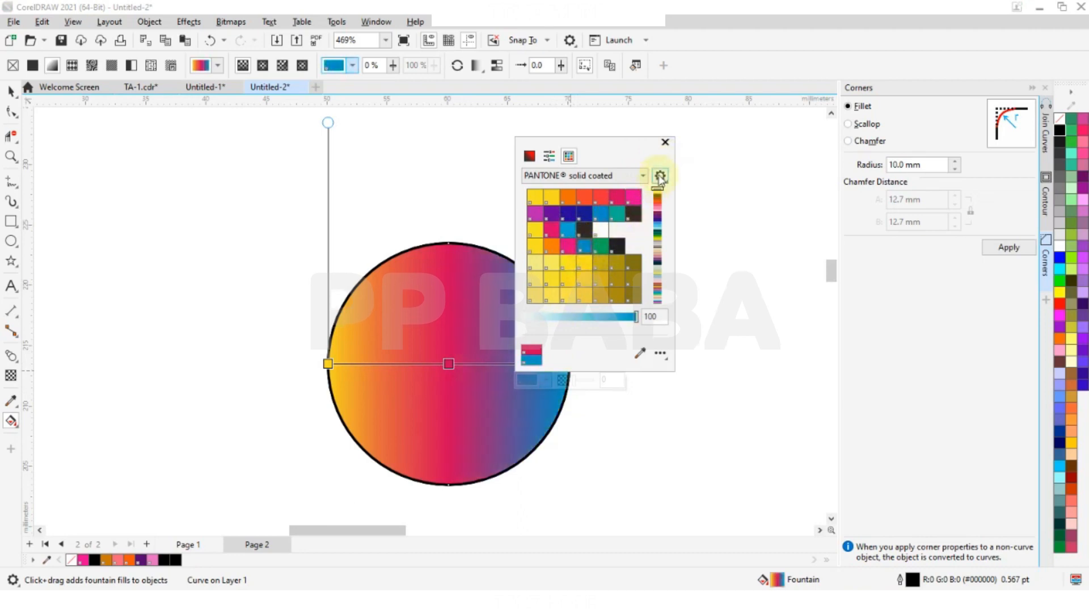
{"action": "left_click", "coordinate": [666, 143]}
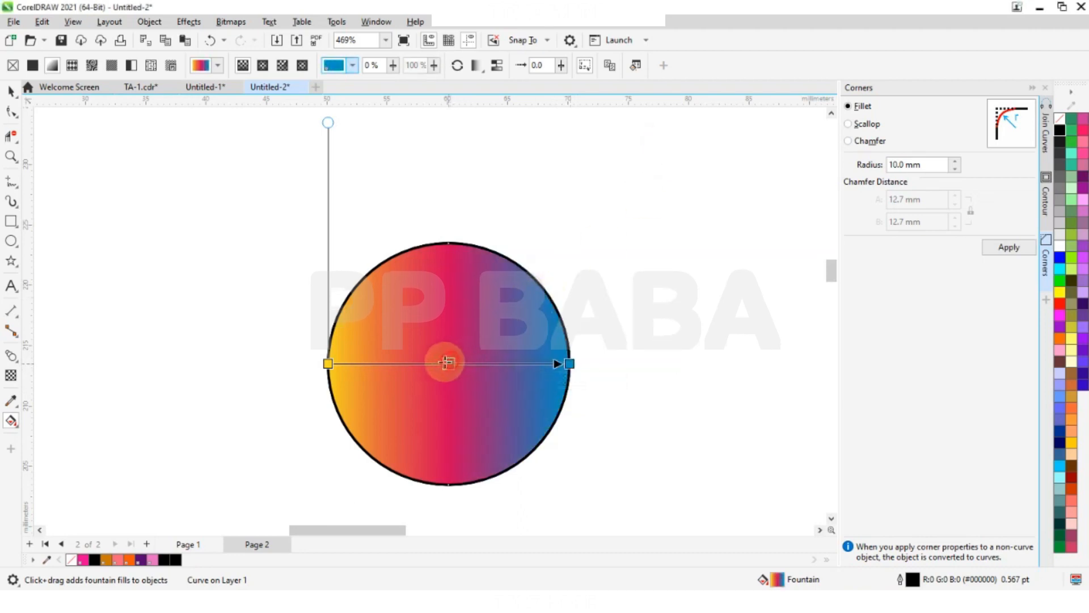
- Set the gradient stops' transparency to 31% for crimson, 41% for blue and 7% for yellow
{"action": "mouse_move", "coordinate": [459, 364]}
{"action": "left_mouse_down"}
{"action": "mouse_move", "coordinate": [448, 364]}
{"action": "mouse_move", "coordinate": [458, 379]}
{"action": "left_mouse_up"}
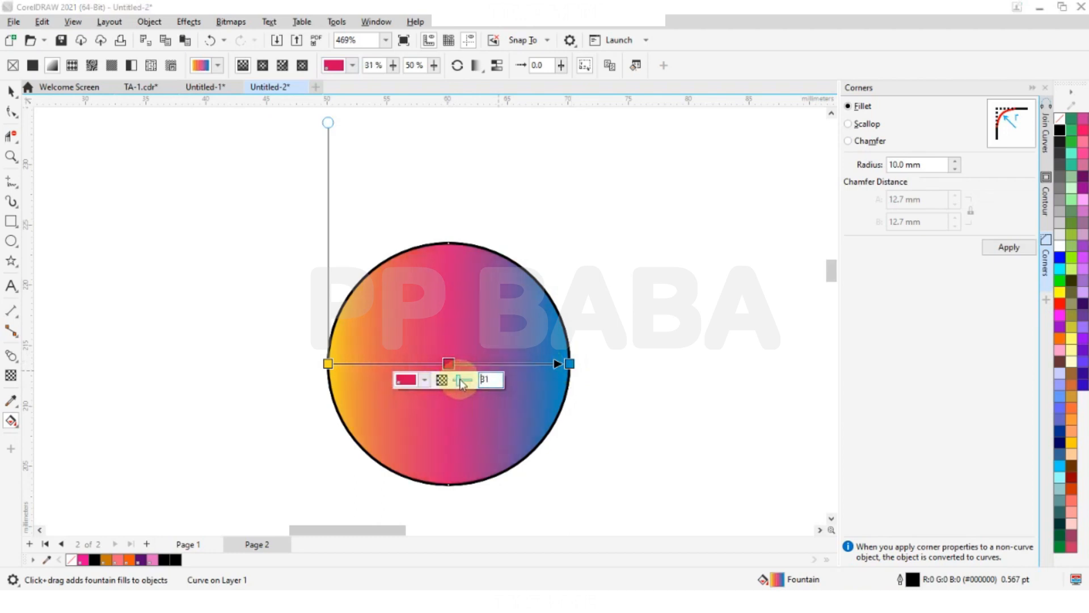
{"action": "left_click", "coordinate": [568, 364]}
{"action": "left_click_drag", "start_coordinate": [577, 383], "coordinate": [583, 382]}
{"action": "left_click", "coordinate": [327, 364]}
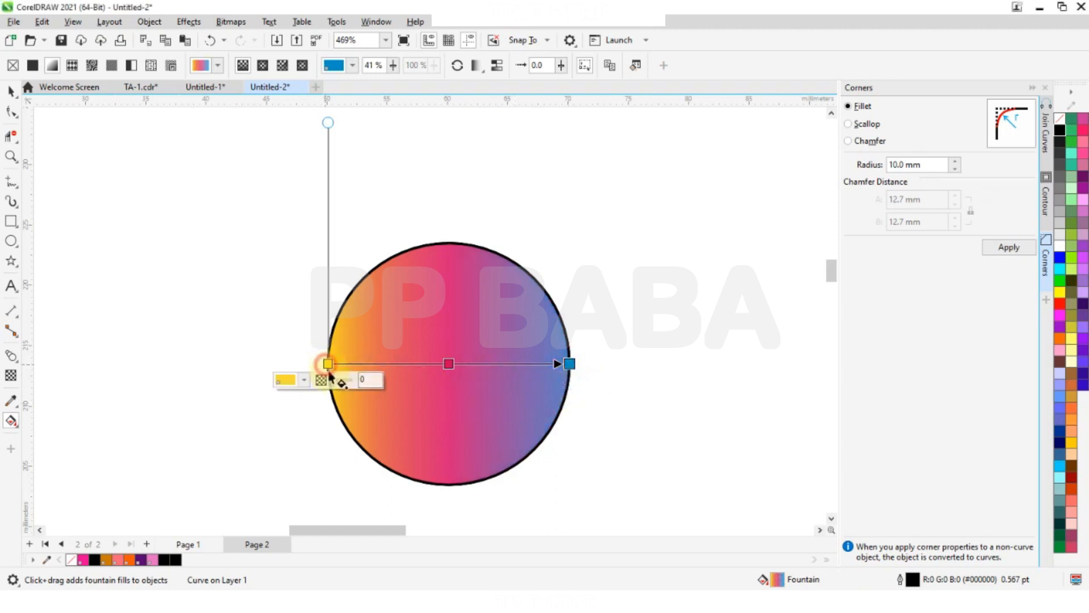
{"action": "left_click_drag", "start_coordinate": [334, 382], "coordinate": [335, 385]}
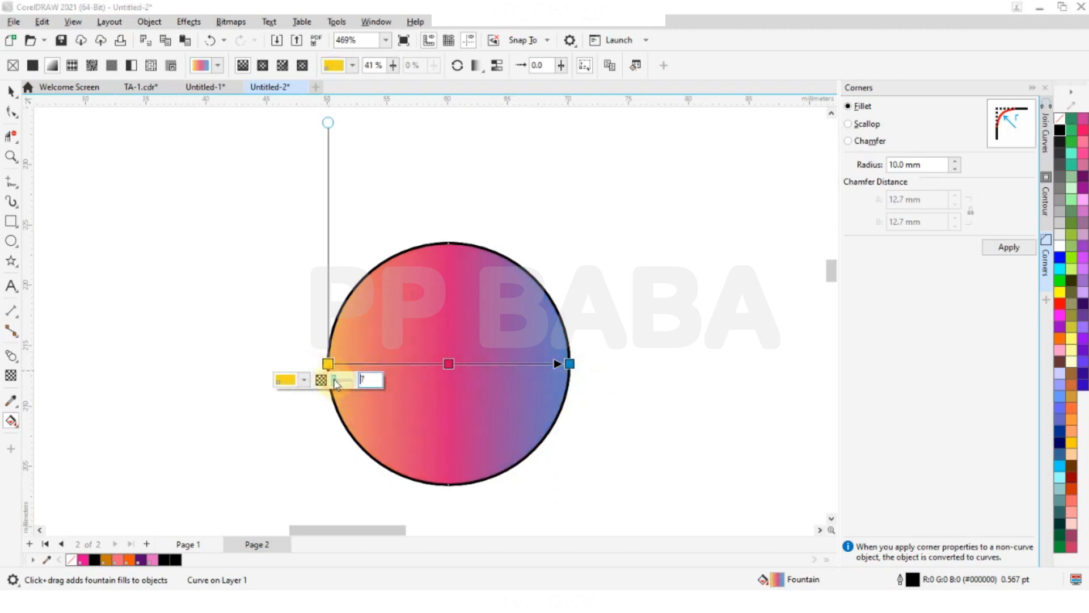
{"action": "left_click", "coordinate": [262, 307]}
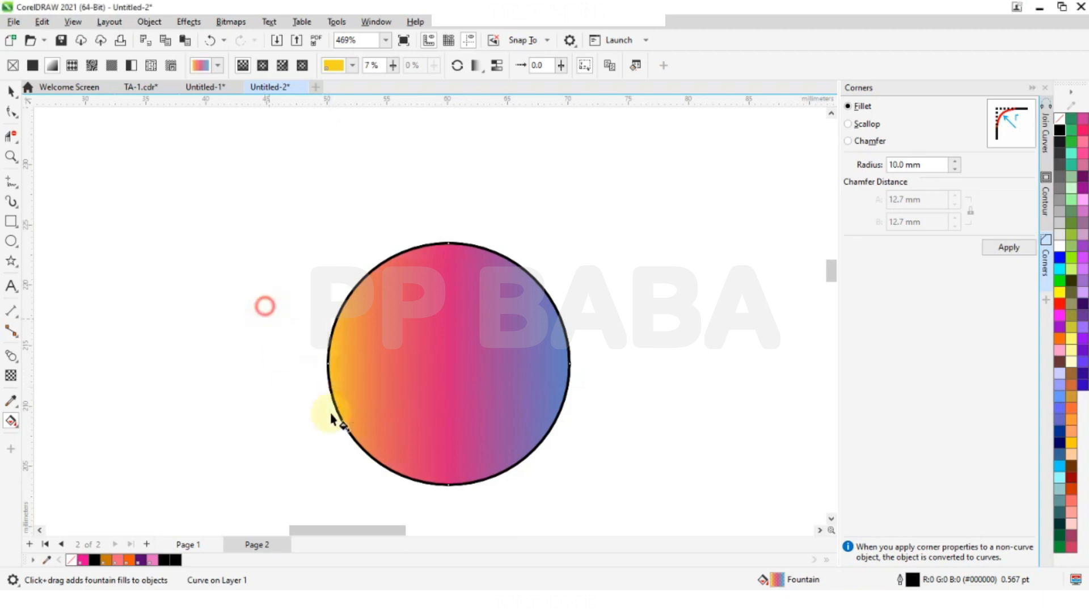
{"action": "scroll", "coordinate": [413, 369], "scroll_direction": "down", "scroll_amount": 4}
{"action": "scroll", "coordinate": [427, 335], "scroll_direction": "up", "scroll_amount": 1}
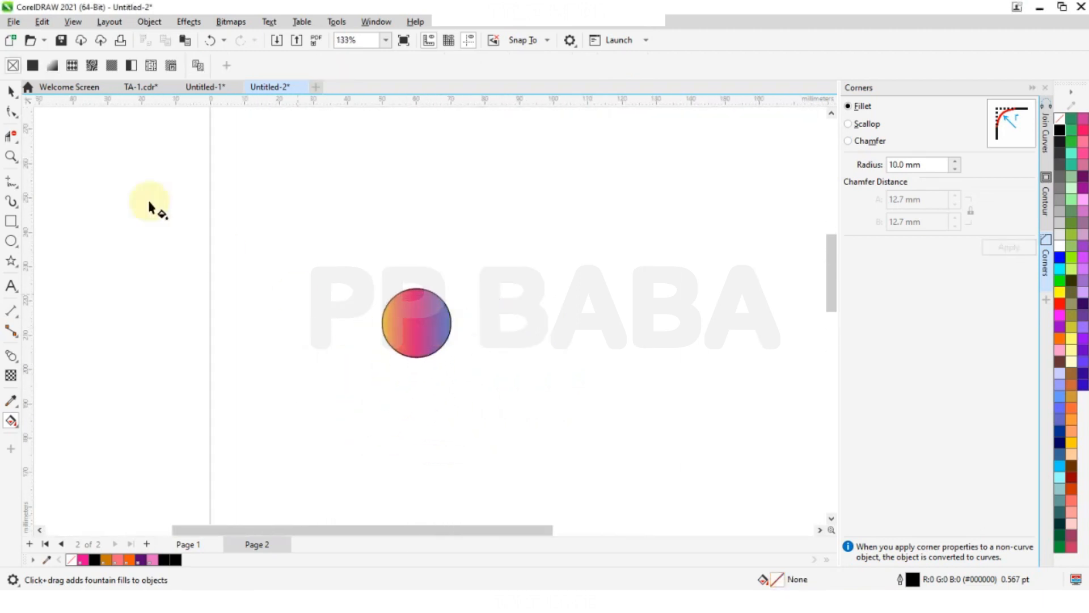
{"action": "left_click", "coordinate": [202, 243]}
{"action": "left_click_drag", "start_coordinate": [328, 407], "coordinate": [523, 236]}
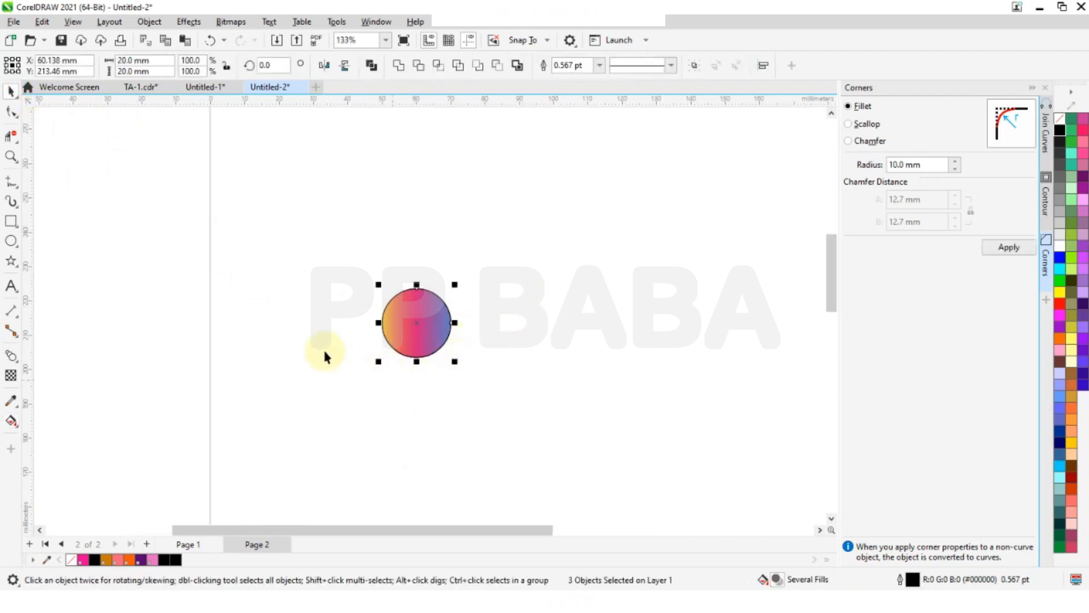
{"action": "scroll", "coordinate": [348, 361], "scroll_direction": "down", "scroll_amount": 2}
{"action": "left_click", "coordinate": [291, 285]}
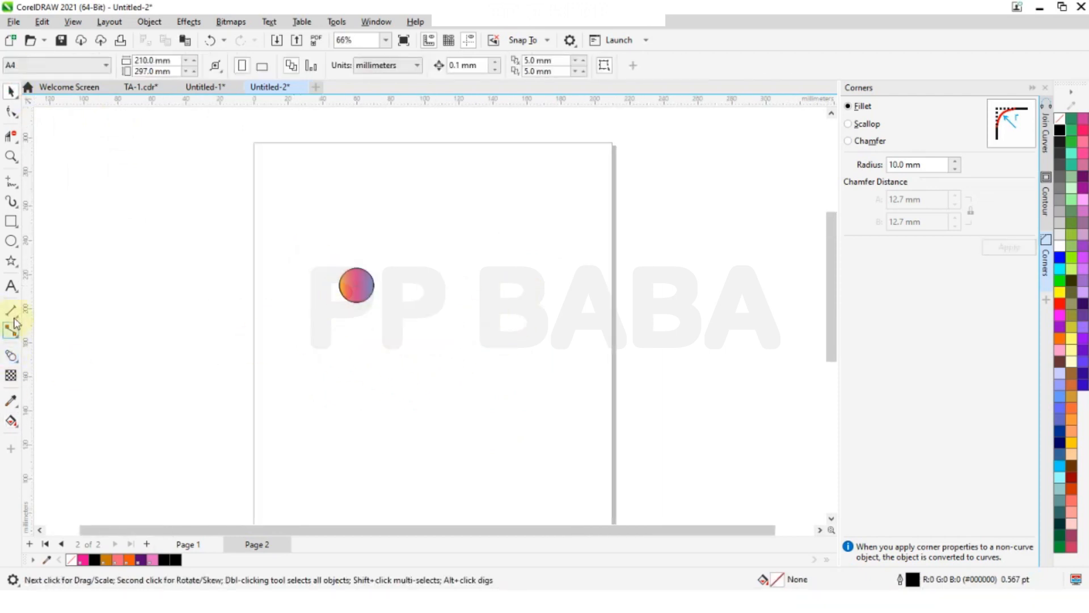
- Draw an upright five-pointed star on the page and scale it down proportionally to about 151 by 143 mm
{"action": "left_click", "coordinate": [11, 263]}
{"action": "left_click_drag", "start_coordinate": [433, 264], "coordinate": [520, 395]}
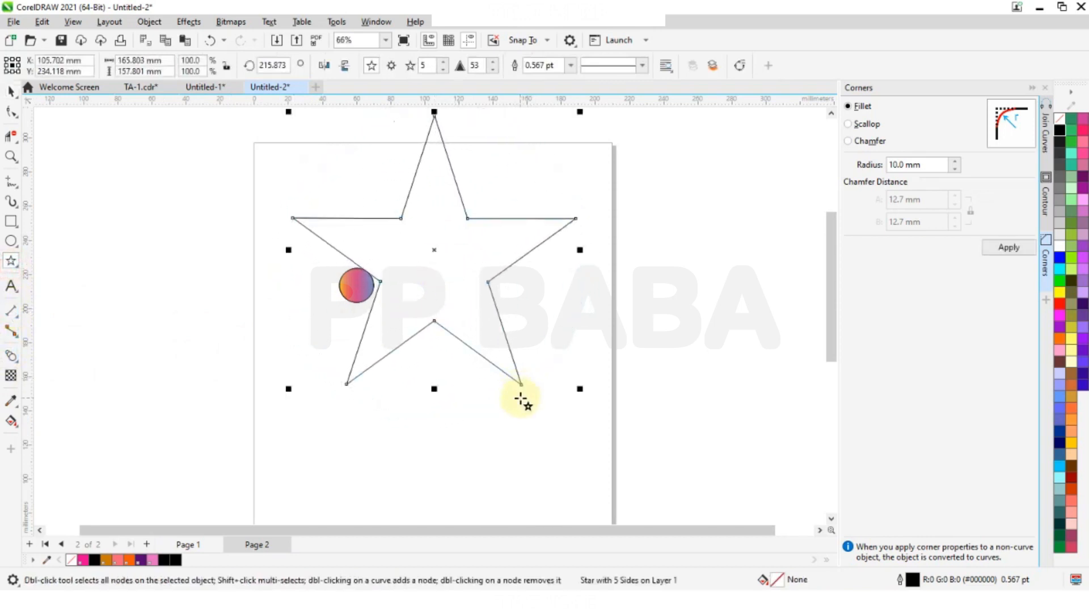
{"action": "scroll", "coordinate": [507, 307], "scroll_direction": "down", "scroll_amount": 2}
{"action": "scroll", "coordinate": [502, 225], "scroll_direction": "up", "scroll_amount": 2}
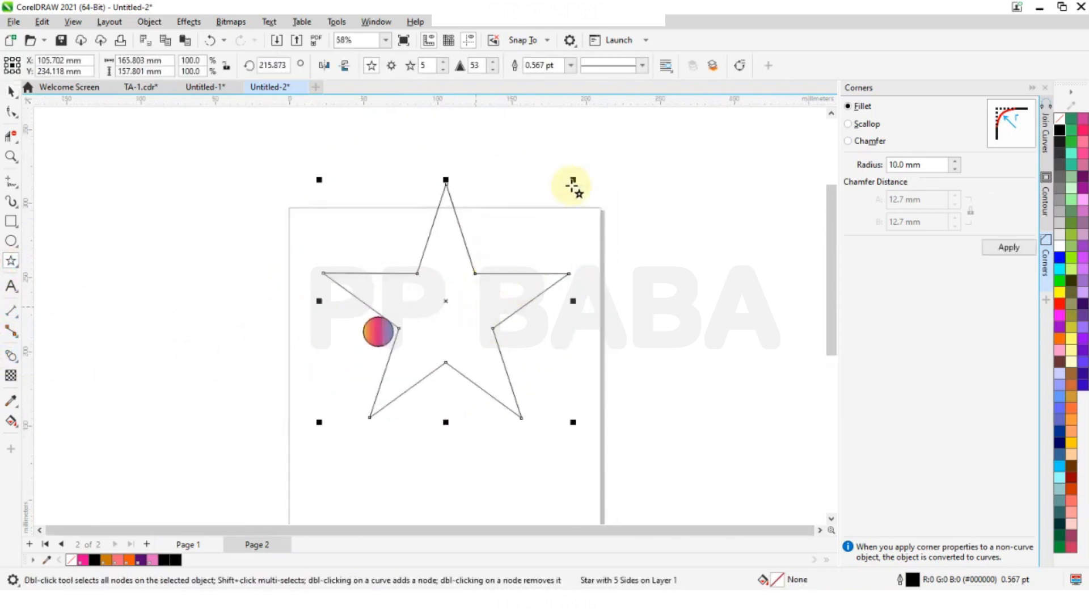
{"action": "left_click_drag", "start_coordinate": [573, 181], "coordinate": [551, 201]}
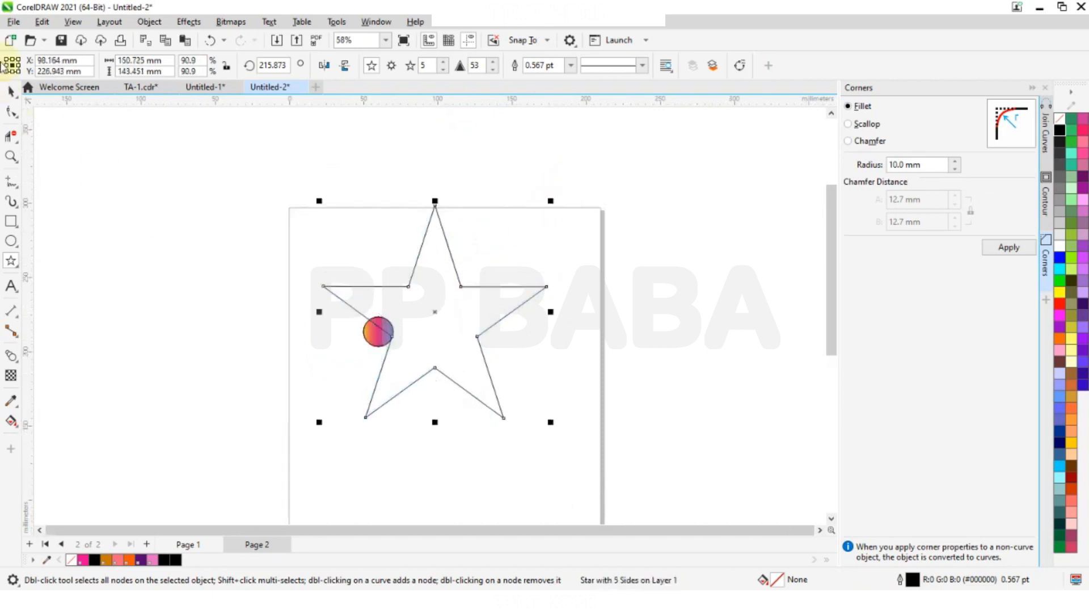
- Move the star down and right on the page, and place the gradient circle outside the page's left edge
{"action": "left_click", "coordinate": [13, 90]}
{"action": "left_click_drag", "start_coordinate": [438, 340], "coordinate": [483, 386]}
{"action": "left_click_drag", "start_coordinate": [383, 325], "coordinate": [268, 290]}
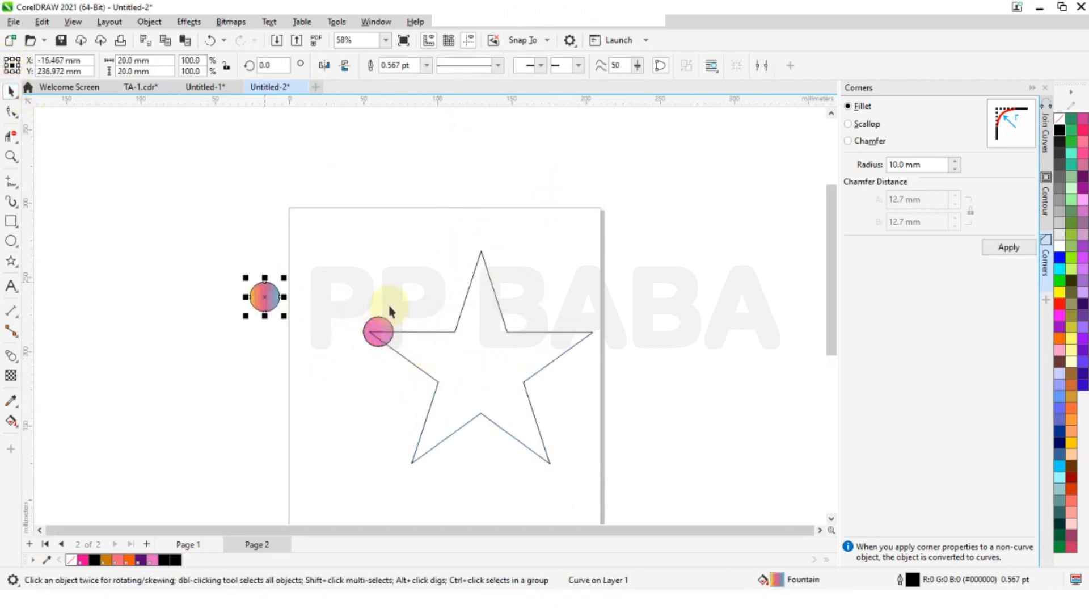
- Delete the pink circle and the other leftover circle overlapping the star's left tip
{"action": "left_click", "coordinate": [350, 267]}
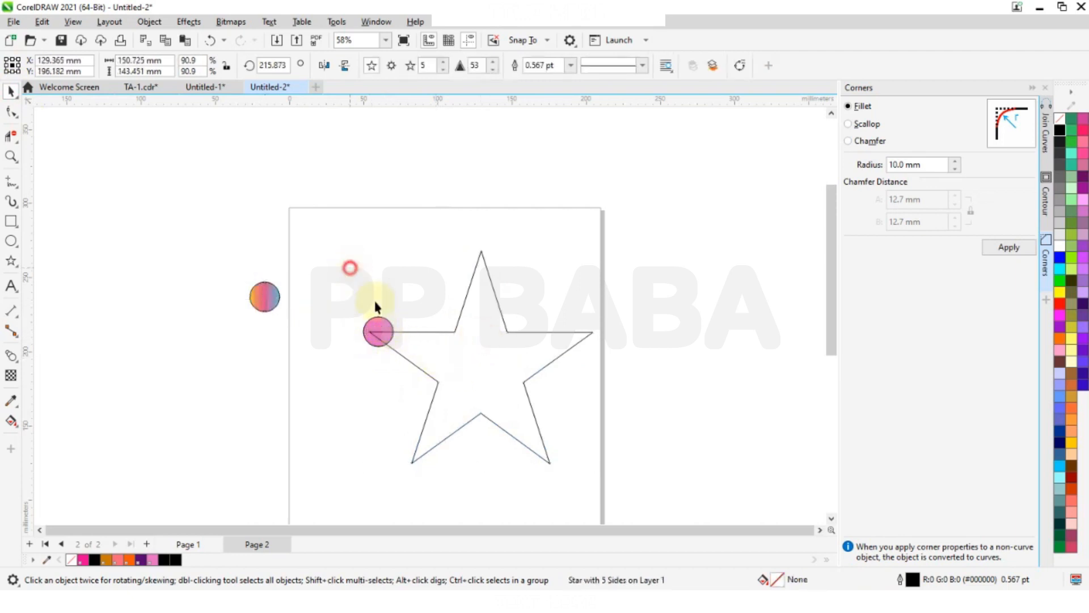
{"action": "left_click", "coordinate": [384, 322]}
{"action": "key", "text": "Delete"}
{"action": "left_click", "coordinate": [508, 332]}
{"action": "left_click", "coordinate": [370, 326]}
{"action": "key", "text": "Delete"}
- Move the star left and slightly up on the page
{"action": "left_click", "coordinate": [499, 352]}
{"action": "left_click_drag", "start_coordinate": [499, 353], "coordinate": [445, 341]}
{"action": "left_click", "coordinate": [324, 256]}
- Copy the gradient circle centred onto the star's top tip and remove the copy's outline
{"action": "left_click_drag", "start_coordinate": [265, 297], "coordinate": [427, 245]}
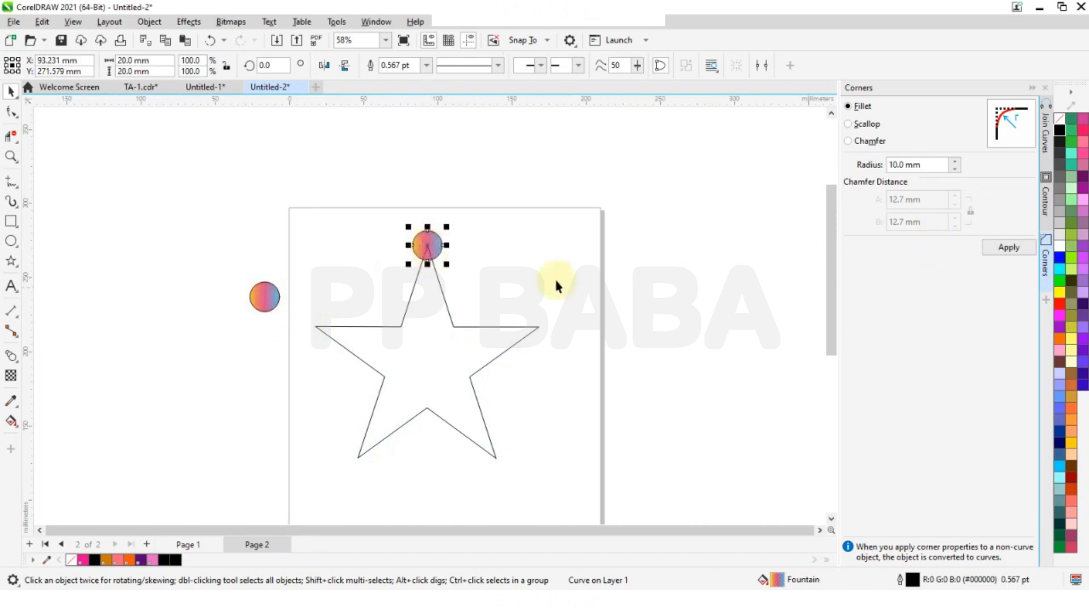
{"action": "right_click", "coordinate": [1059, 126]}
{"action": "left_click", "coordinate": [1047, 127]}
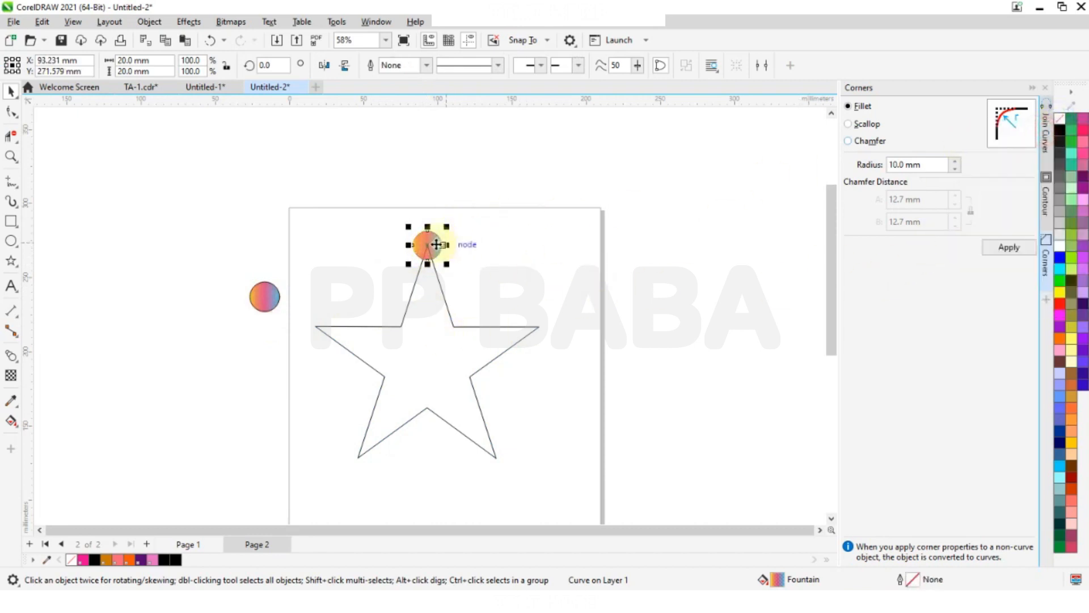
- Place copies of the gradient circle on the star's four remaining tips and move the original circle farther up and left of the page
{"action": "left_click_drag", "start_coordinate": [428, 244], "coordinate": [358, 456]}
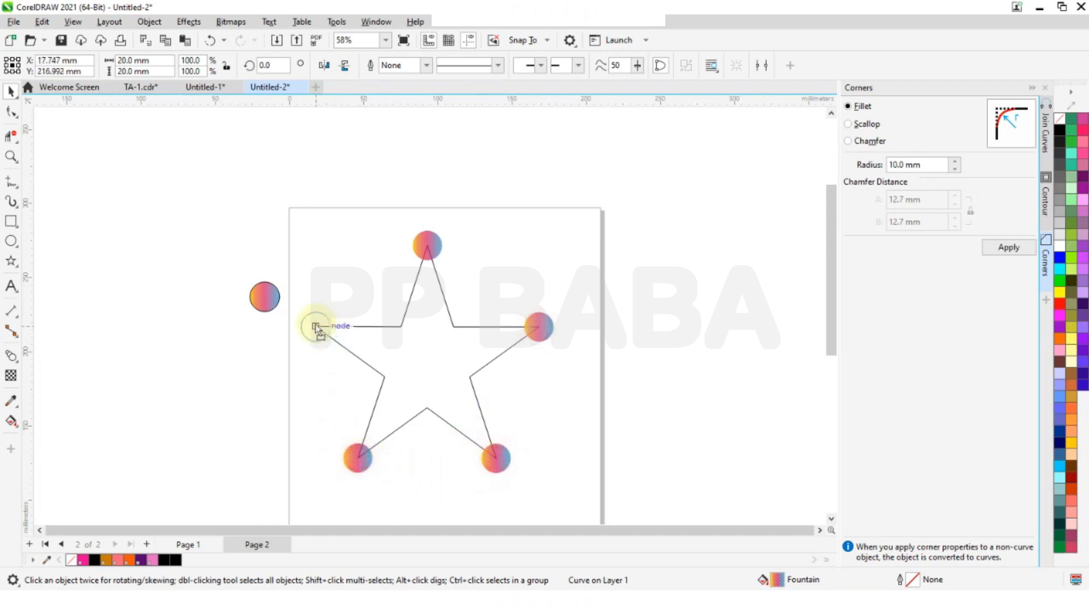
{"action": "left_click_drag", "start_coordinate": [316, 326], "coordinate": [191, 206]}
{"action": "left_click", "coordinate": [361, 238]}
{"action": "left_click", "coordinate": [268, 307]}
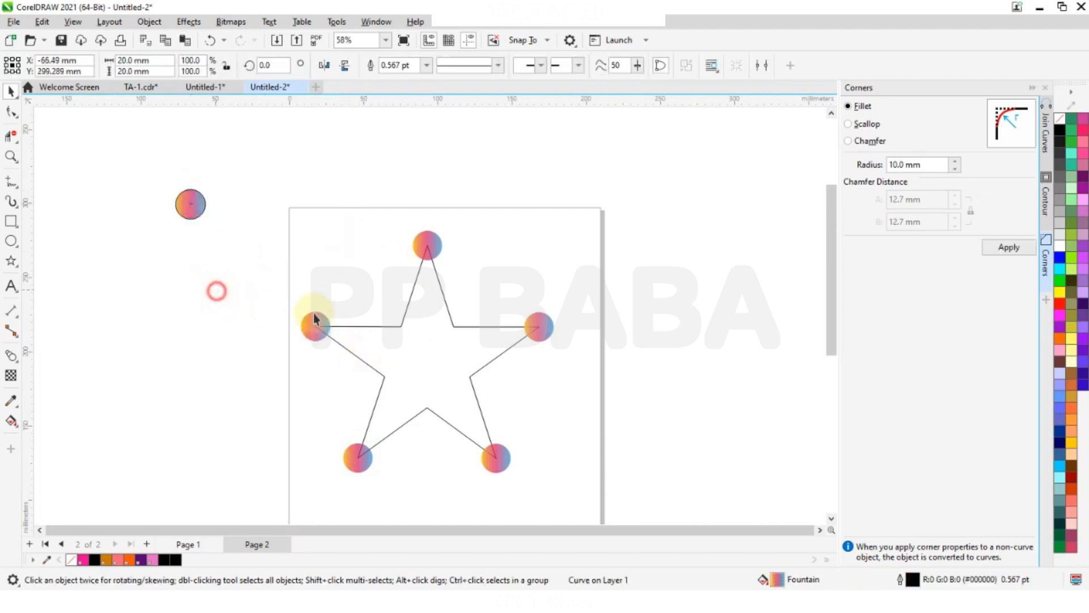
- Blend the circle on the star's left tip with the one on the right tip, using 300 blend steps
{"action": "left_click", "coordinate": [15, 360]}
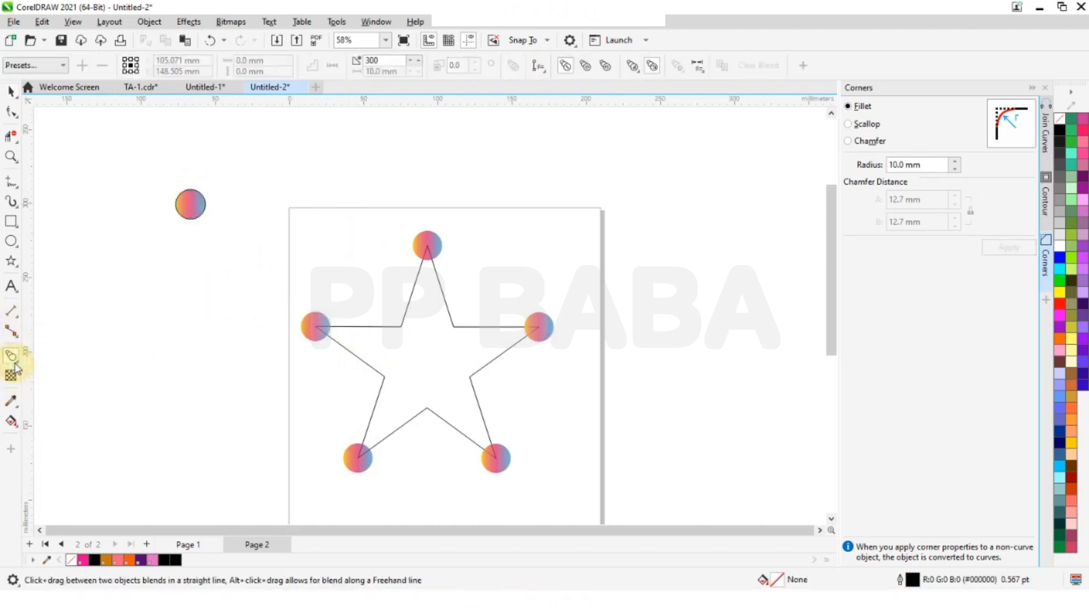
{"action": "left_click", "coordinate": [18, 364]}
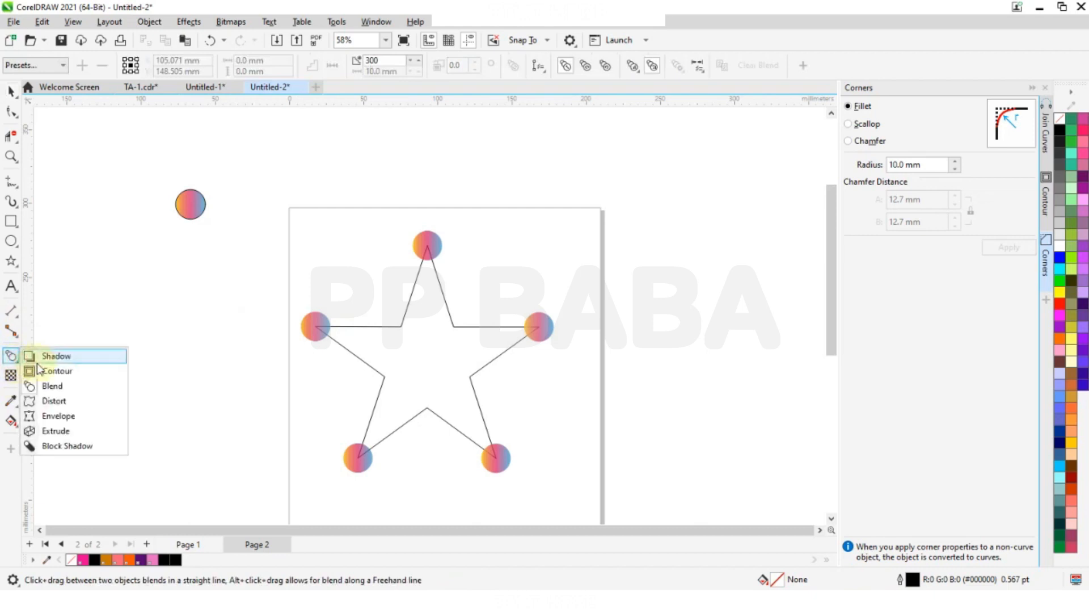
{"action": "left_click", "coordinate": [57, 389]}
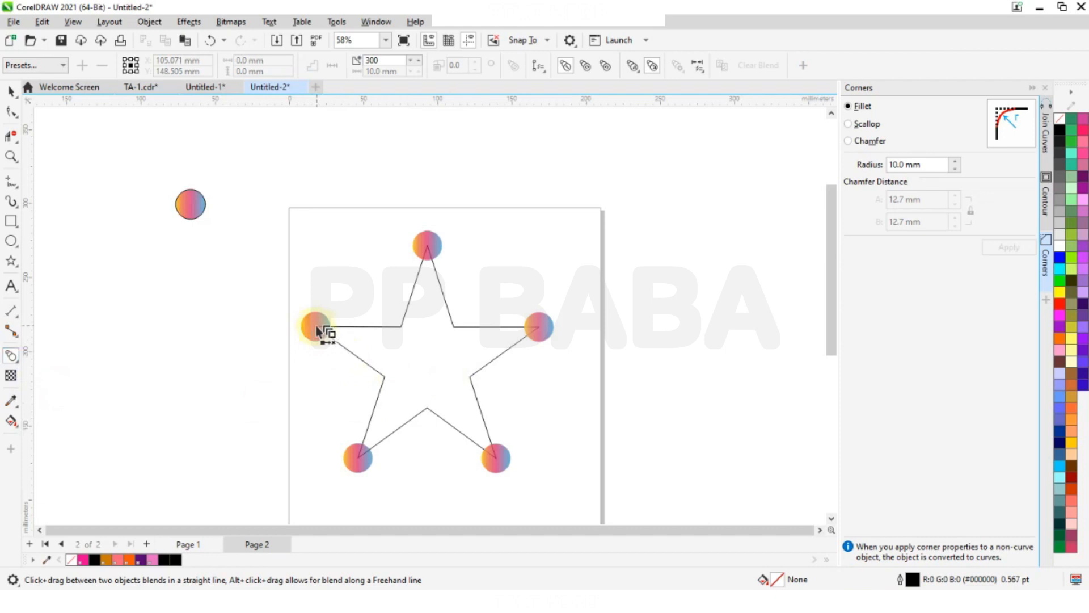
{"action": "left_click_drag", "start_coordinate": [315, 326], "coordinate": [543, 329]}
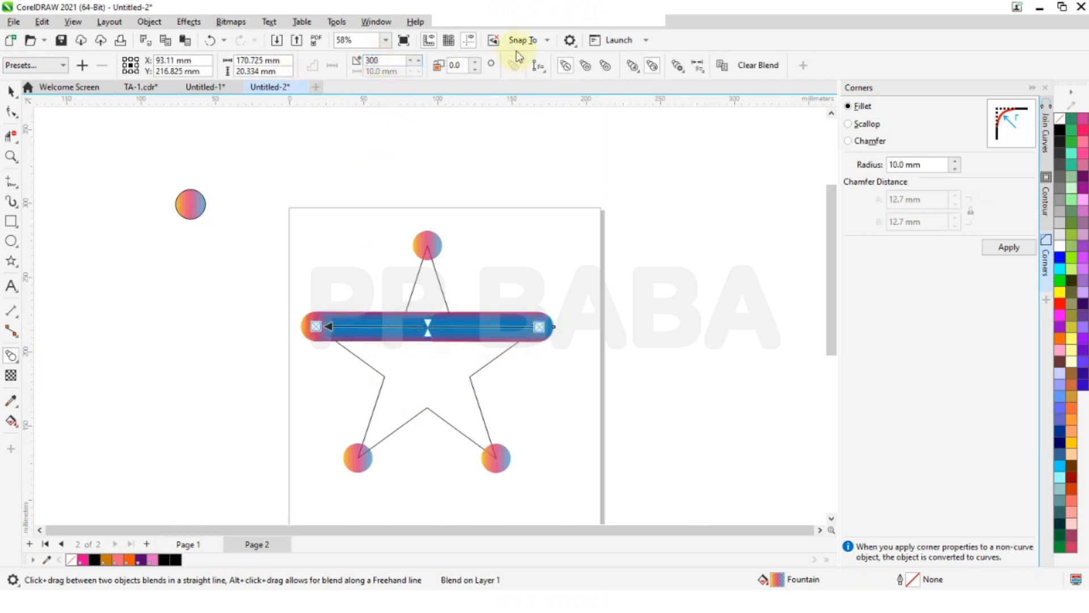
{"action": "scroll", "coordinate": [509, 357], "scroll_direction": "up", "scroll_amount": 2}
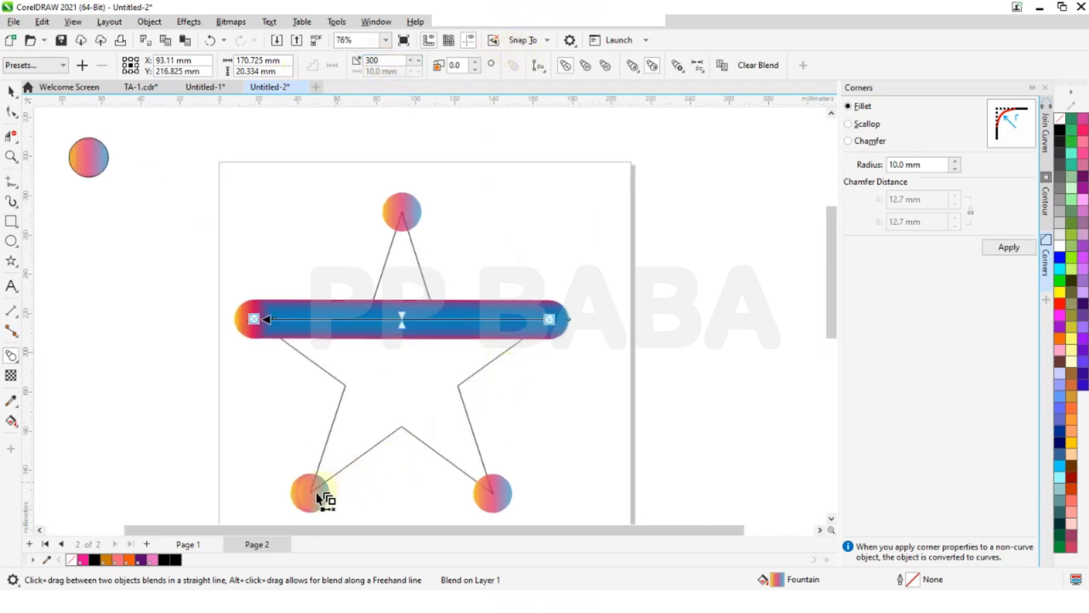
{"action": "left_click", "coordinate": [578, 364]}
{"action": "left_click", "coordinate": [565, 319]}
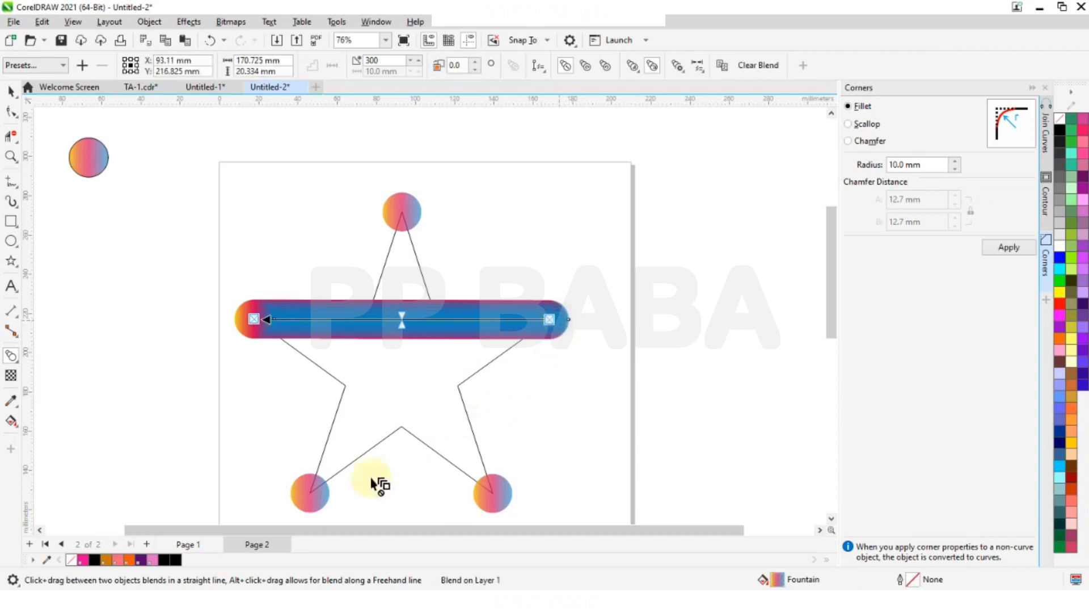
- Blend the circle on the lower-left tip with the one on the top tip and set the blend to 300 steps
{"action": "left_click", "coordinate": [310, 496]}
{"action": "left_click_drag", "start_coordinate": [310, 492], "coordinate": [404, 216]}
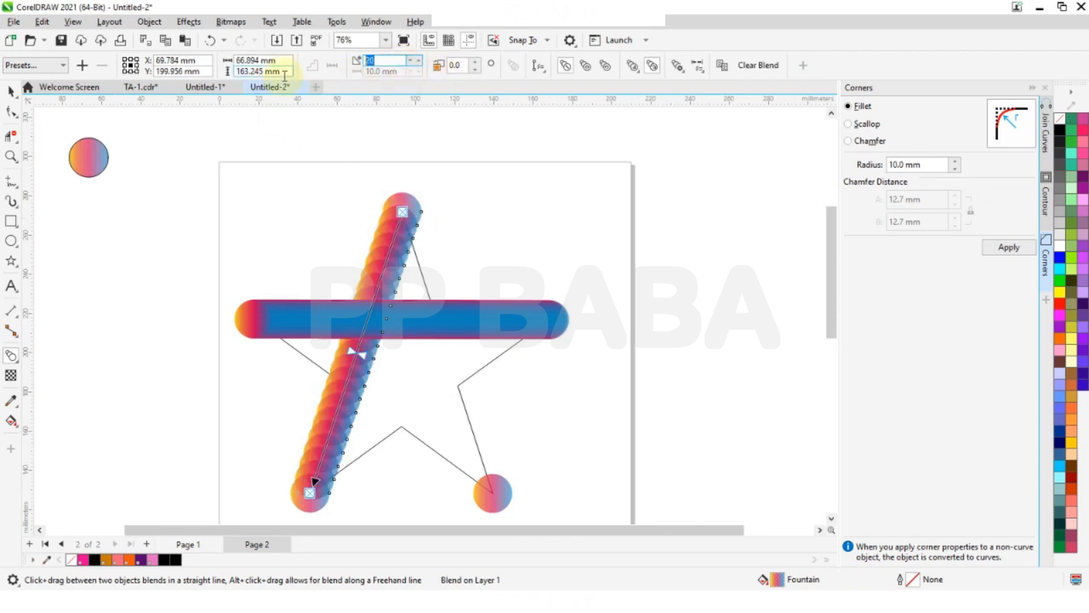
{"action": "type", "text": "300"}
{"action": "key", "text": "Return"}
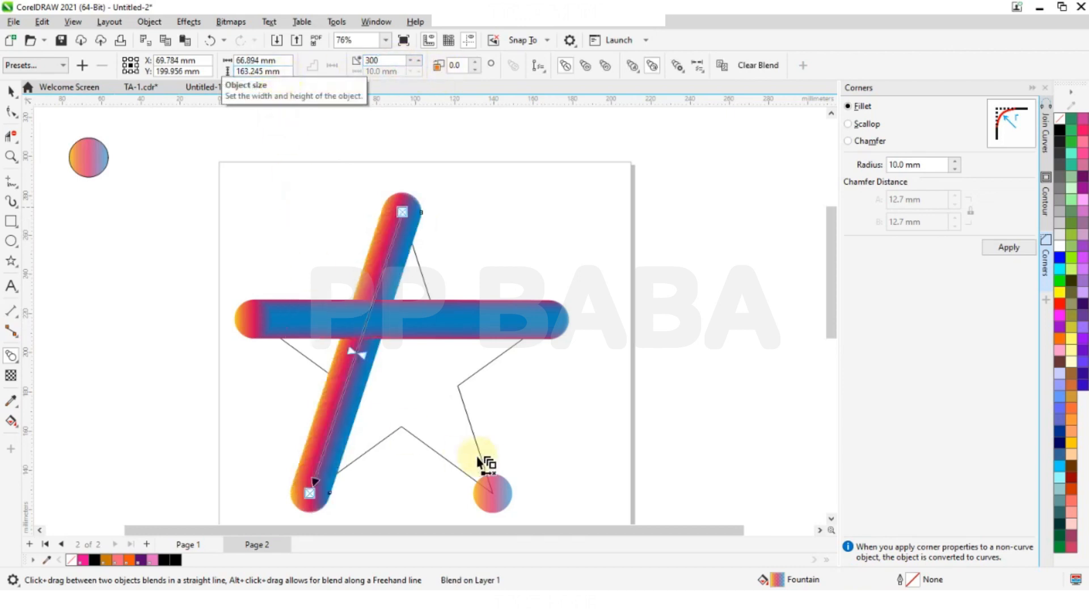
- Try to blend the circle on the lower-right tip with the end of the blend at the top tip
{"action": "left_click", "coordinate": [499, 496]}
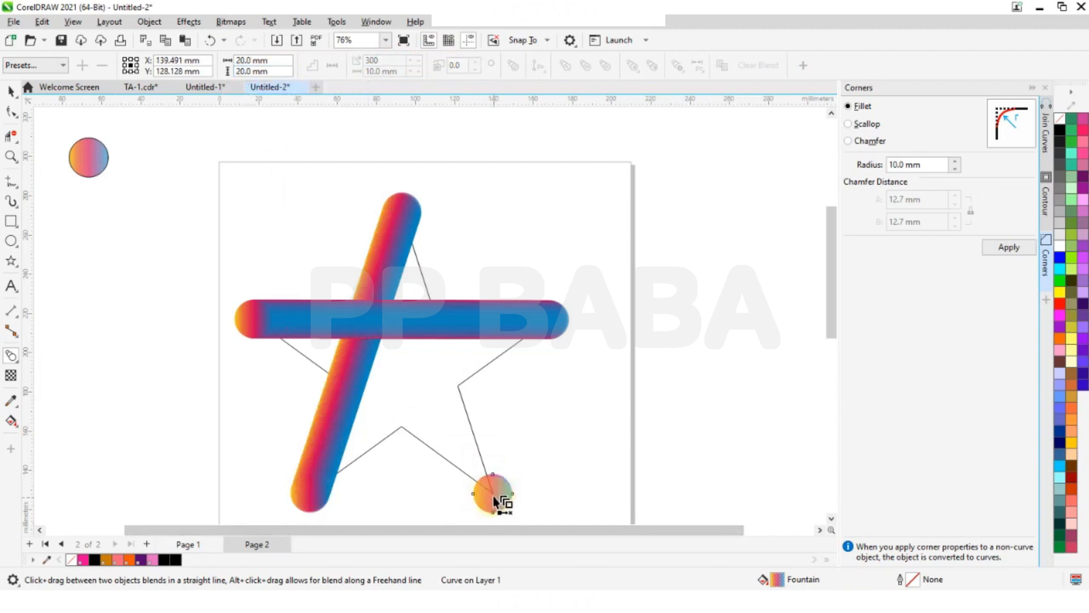
{"action": "mouse_move", "coordinate": [495, 498]}
{"action": "left_mouse_down"}
{"action": "mouse_move", "coordinate": [426, 226]}
{"action": "mouse_move", "coordinate": [402, 209]}
{"action": "left_mouse_up"}
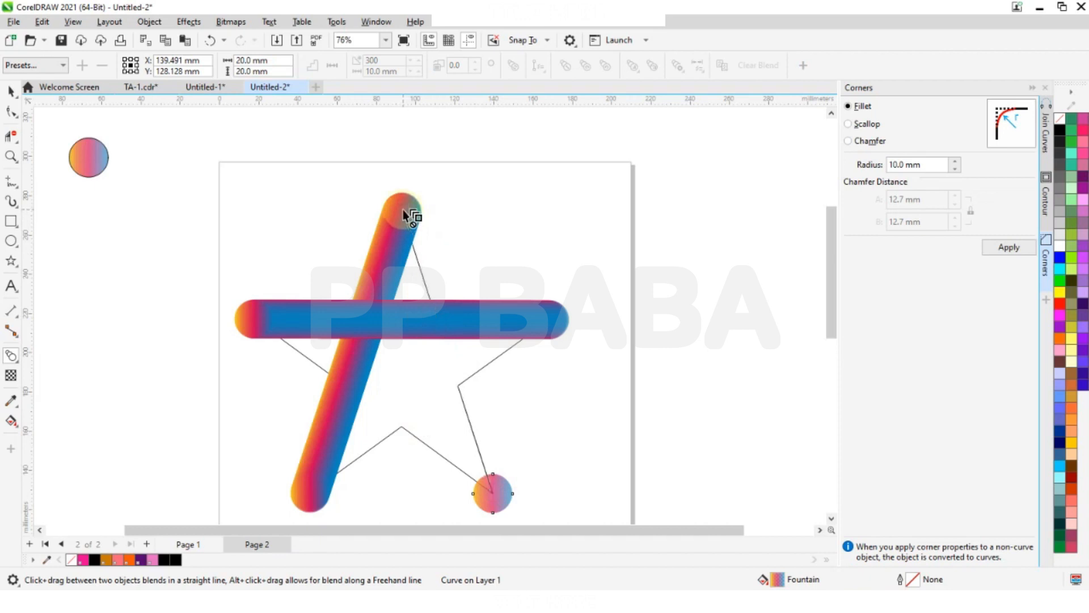
{"action": "scroll", "coordinate": [445, 286], "scroll_direction": "down", "scroll_amount": 2}
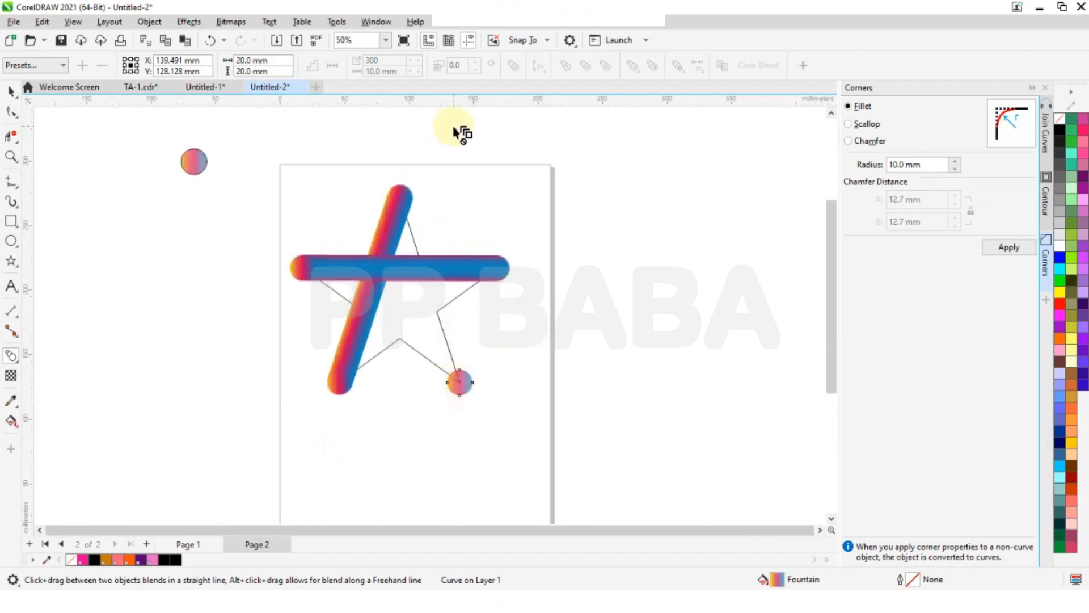
- Undo the blend between the lower-left and top tips and the 300-step setting of the horizontal blend
{"action": "key", "text": "ctrl+z"}
{"action": "key", "text": "ctrl+z"}
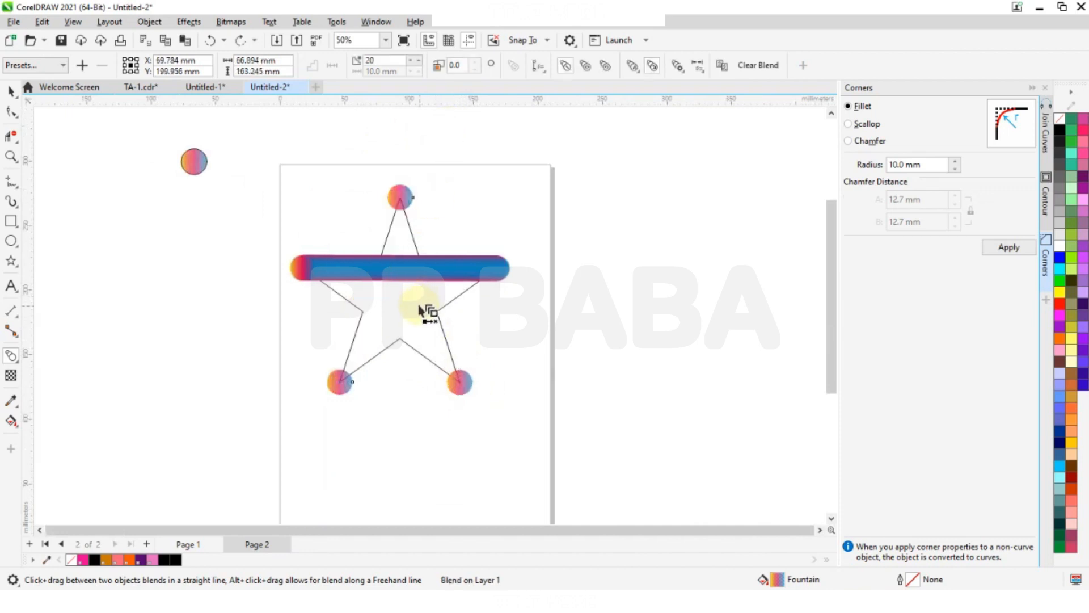
{"action": "key", "text": "ctrl+z"}
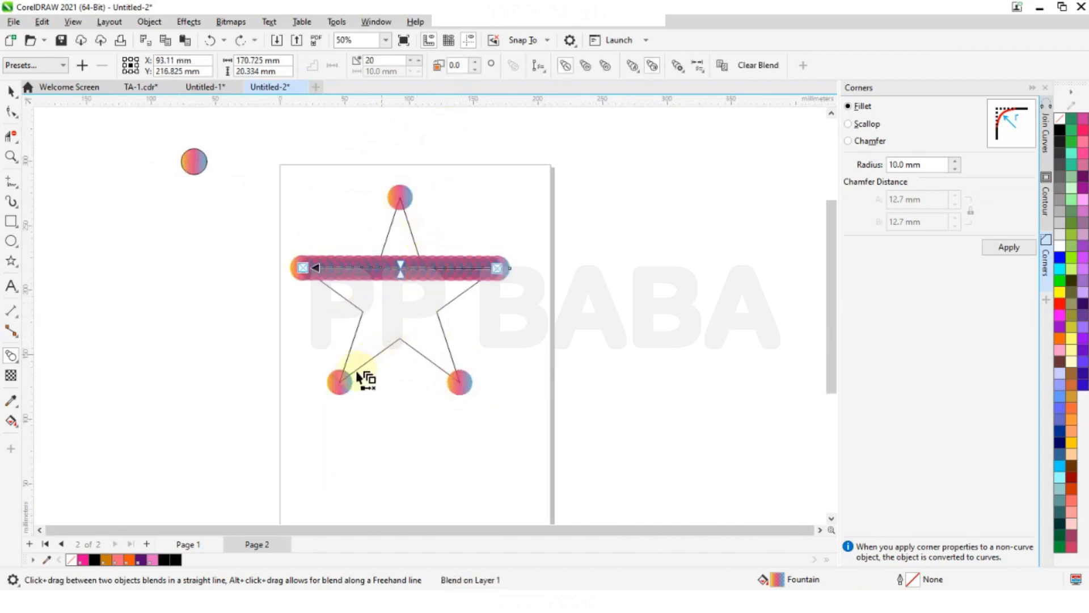
- Blend the circle on the lower-left tip with the circle on the right tip
{"action": "left_click_drag", "start_coordinate": [341, 385], "coordinate": [504, 274]}
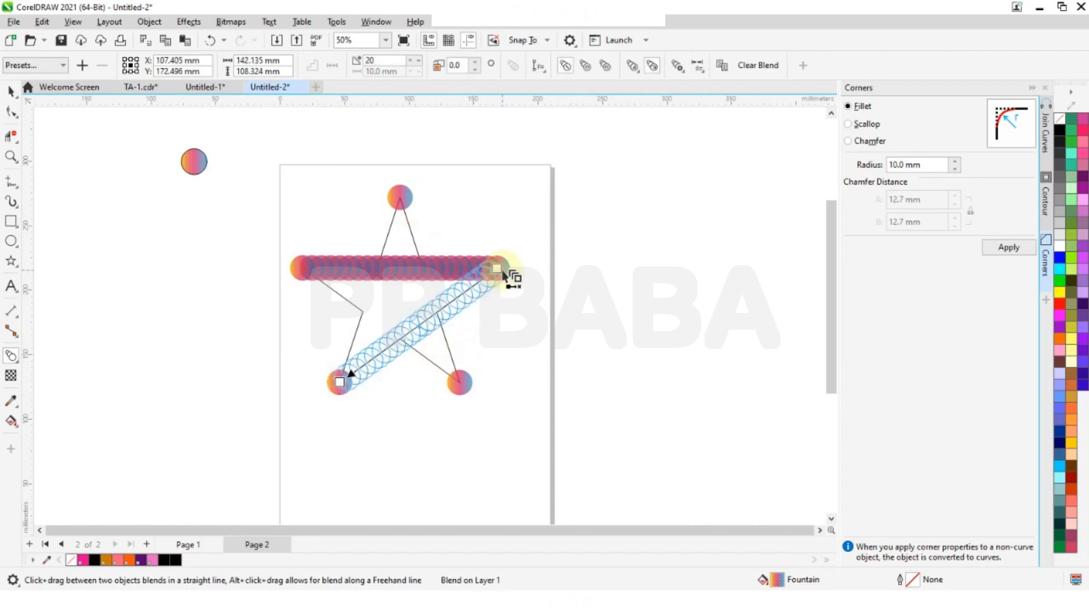
{"action": "left_click_drag", "start_coordinate": [504, 274], "coordinate": [504, 273]}
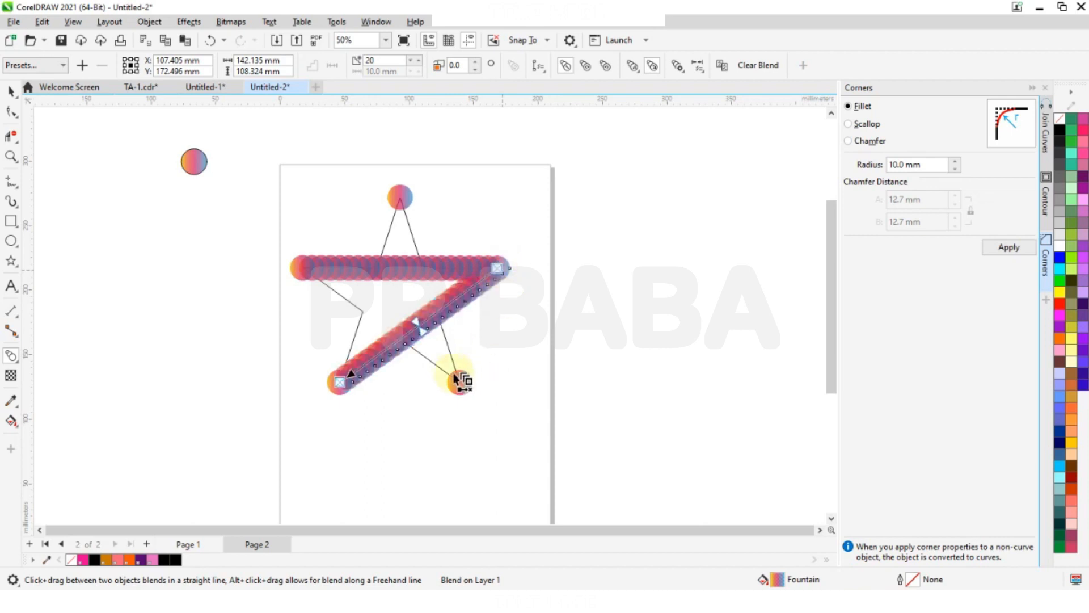
{"action": "left_click", "coordinate": [340, 383]}
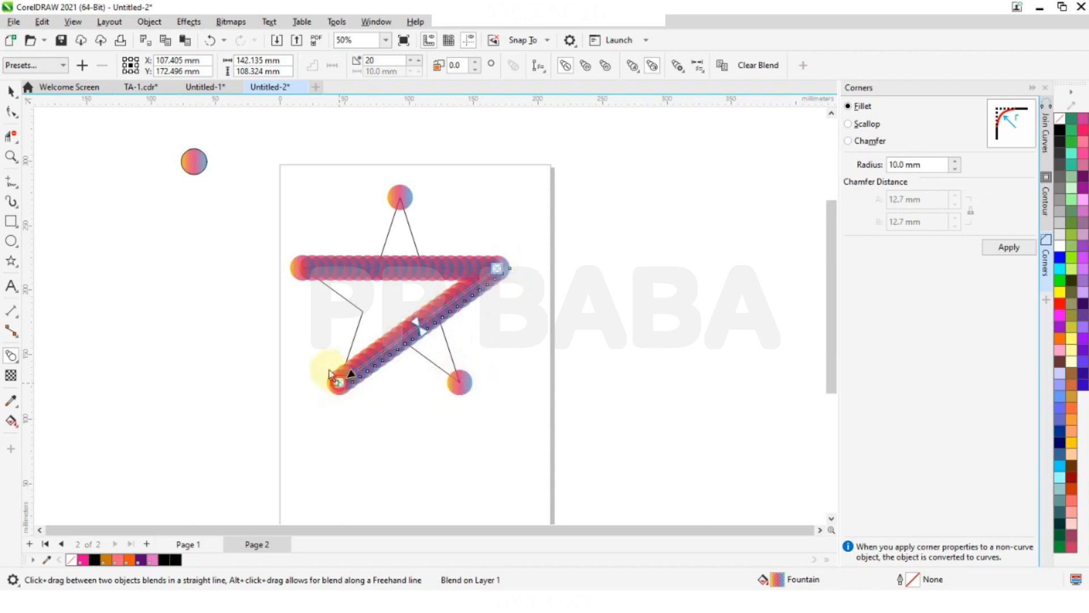
{"action": "left_click_drag", "start_coordinate": [369, 233], "coordinate": [368, 233]}
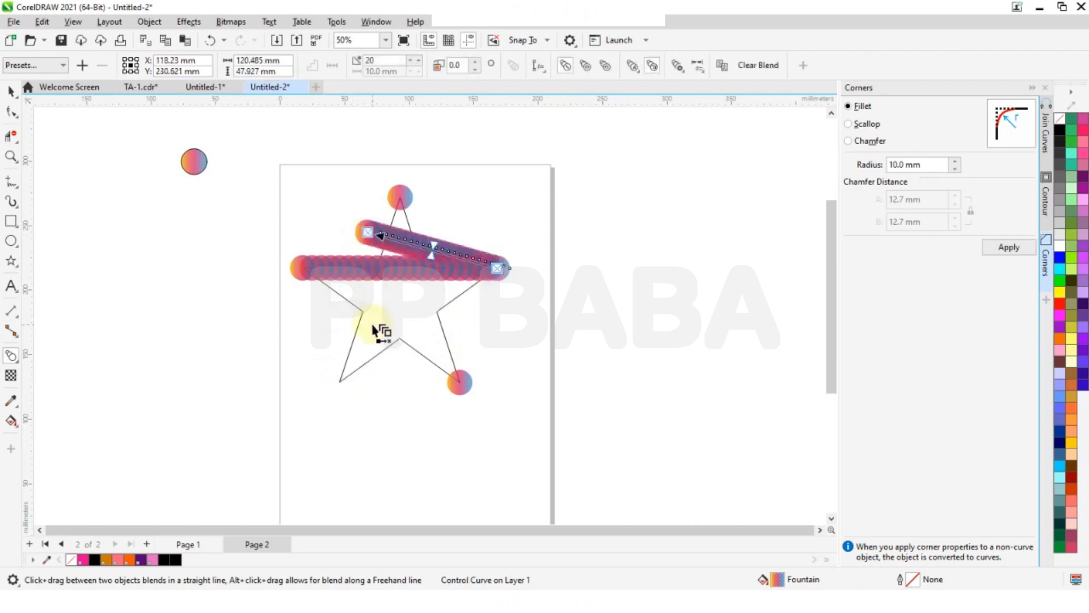
{"action": "key", "text": "ctrl+z"}
- Blend the circle on the lower-left tip with the circle on the top tip
{"action": "left_click", "coordinate": [310, 338]}
{"action": "left_click", "coordinate": [342, 388]}
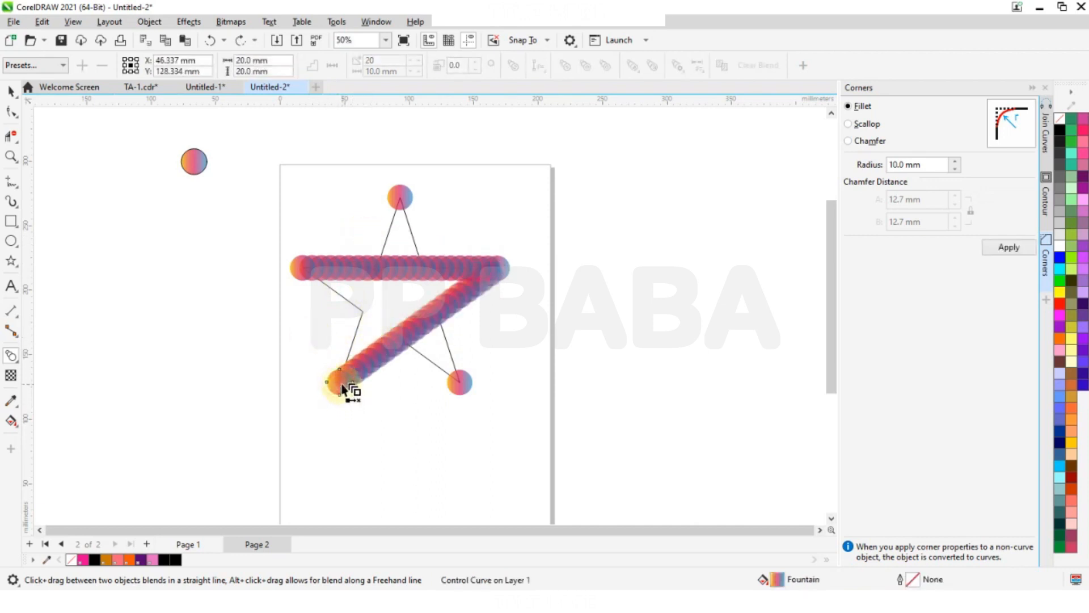
{"action": "left_click_drag", "start_coordinate": [343, 389], "coordinate": [402, 200]}
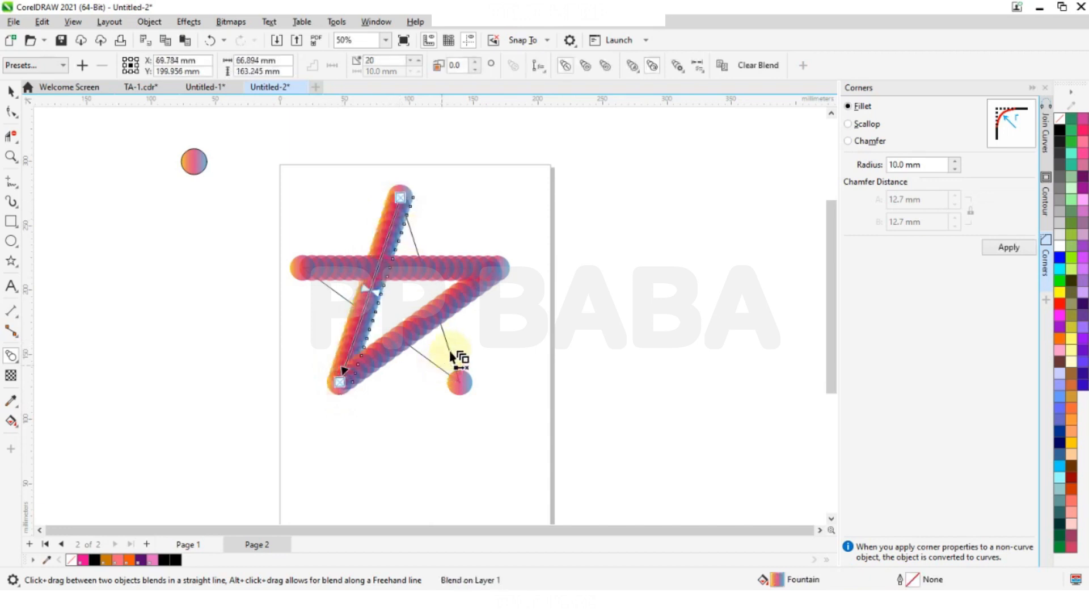
- Blend the circle on the lower-right tip with the circle on the top tip
{"action": "left_click", "coordinate": [404, 192]}
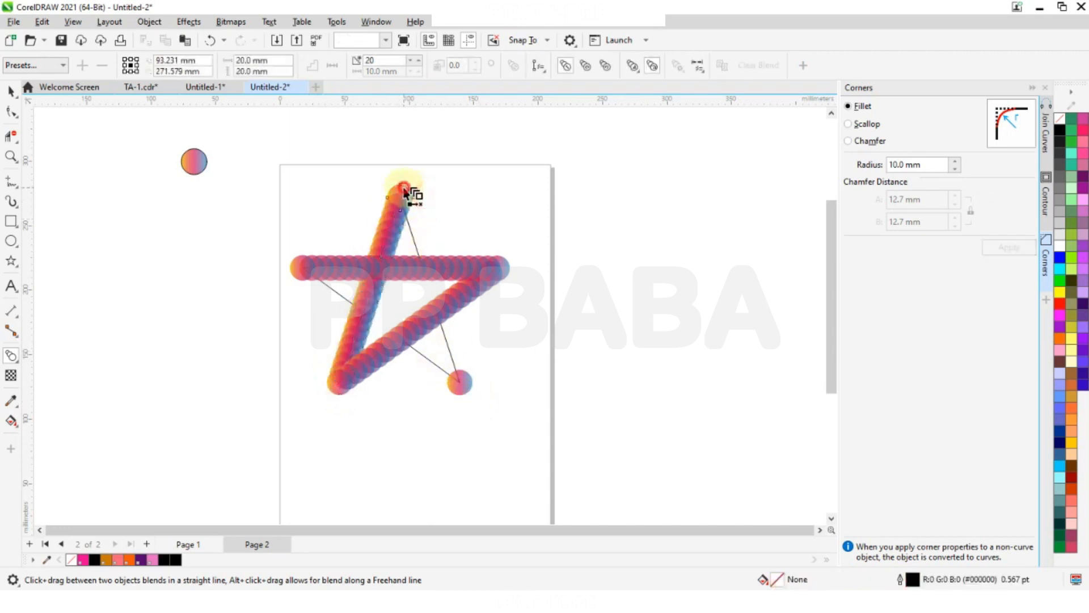
{"action": "left_click", "coordinate": [402, 196]}
{"action": "left_click_drag", "start_coordinate": [401, 196], "coordinate": [470, 398]}
{"action": "left_click_drag", "start_coordinate": [462, 387], "coordinate": [409, 199]}
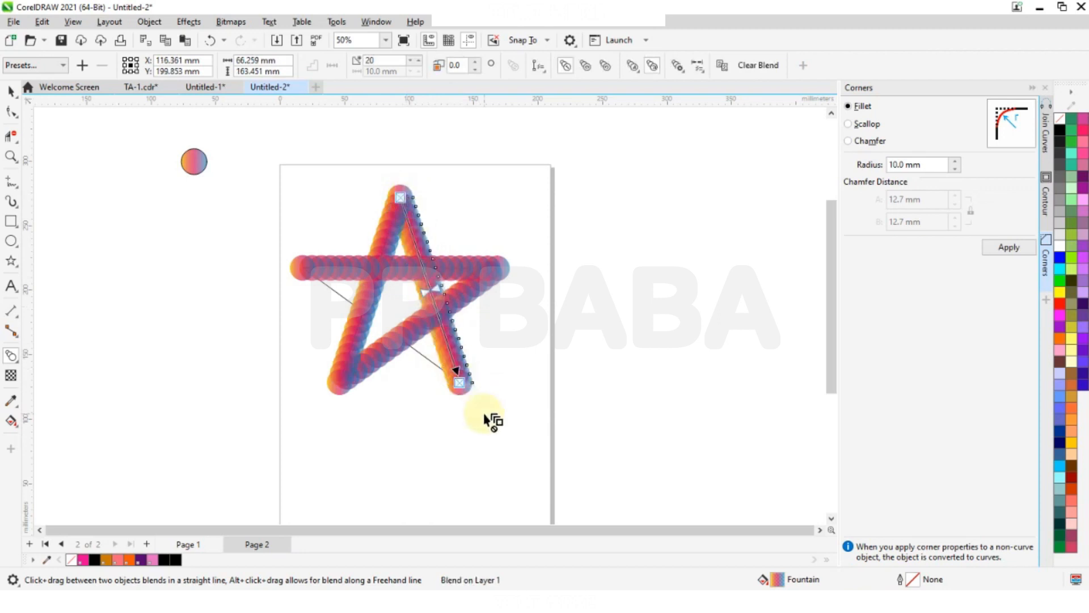
- Blend the circle on the left tip with the circle on the lower-right tip to close the star, and clear the selection
{"action": "left_click", "coordinate": [304, 272]}
{"action": "left_click_drag", "start_coordinate": [300, 273], "coordinate": [463, 391]}
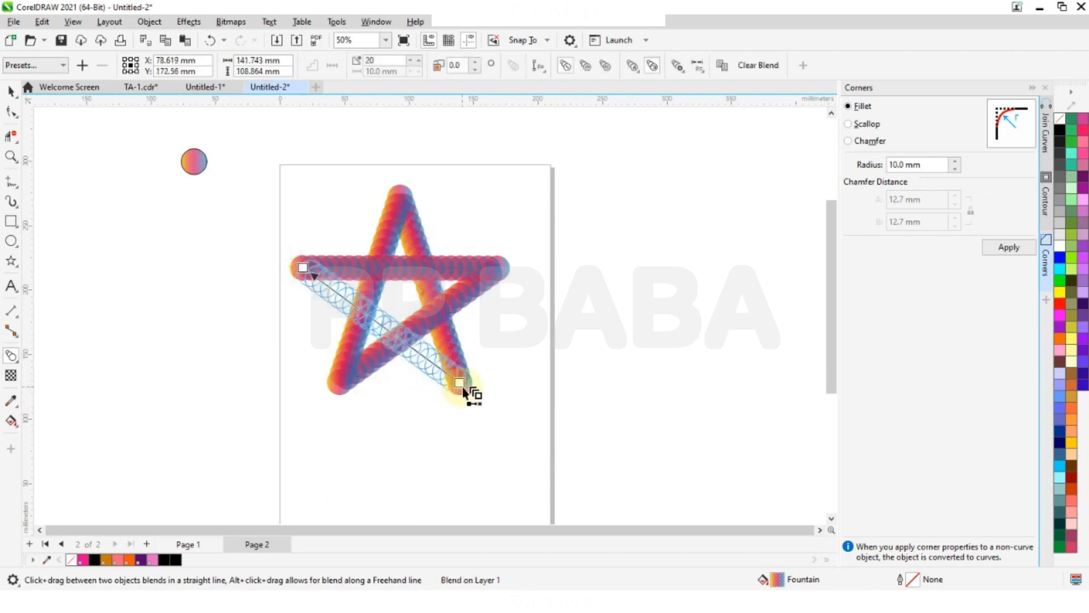
{"action": "left_click", "coordinate": [12, 91]}
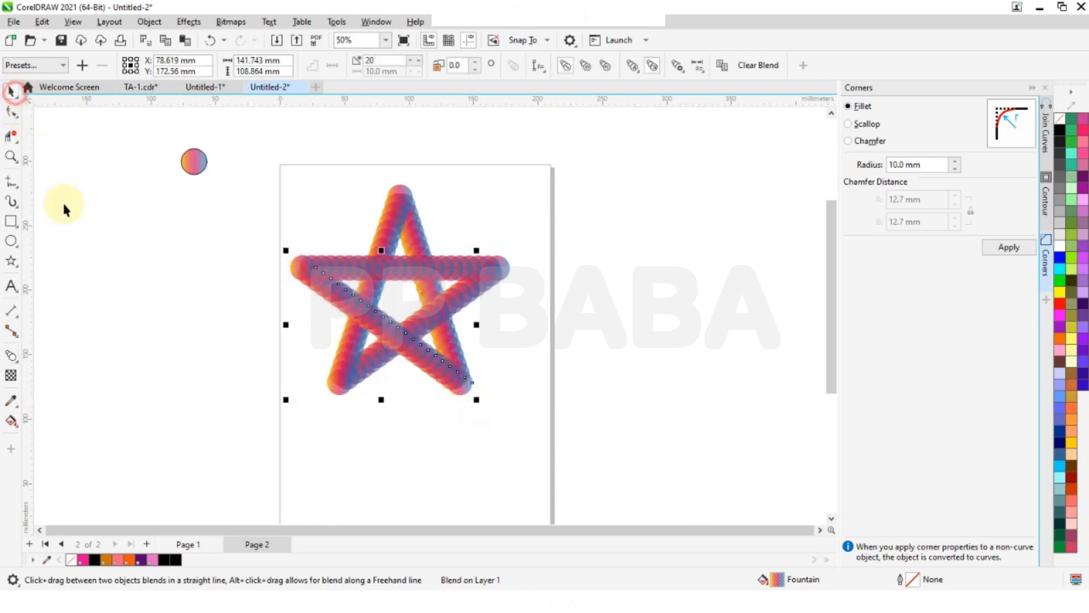
{"action": "left_click", "coordinate": [70, 213]}
- Set both blends that run down from the star's top tip to 300 steps each
{"action": "scroll", "coordinate": [490, 272], "scroll_direction": "down", "scroll_amount": 1}
{"action": "scroll", "coordinate": [360, 253], "scroll_direction": "up", "scroll_amount": 2}
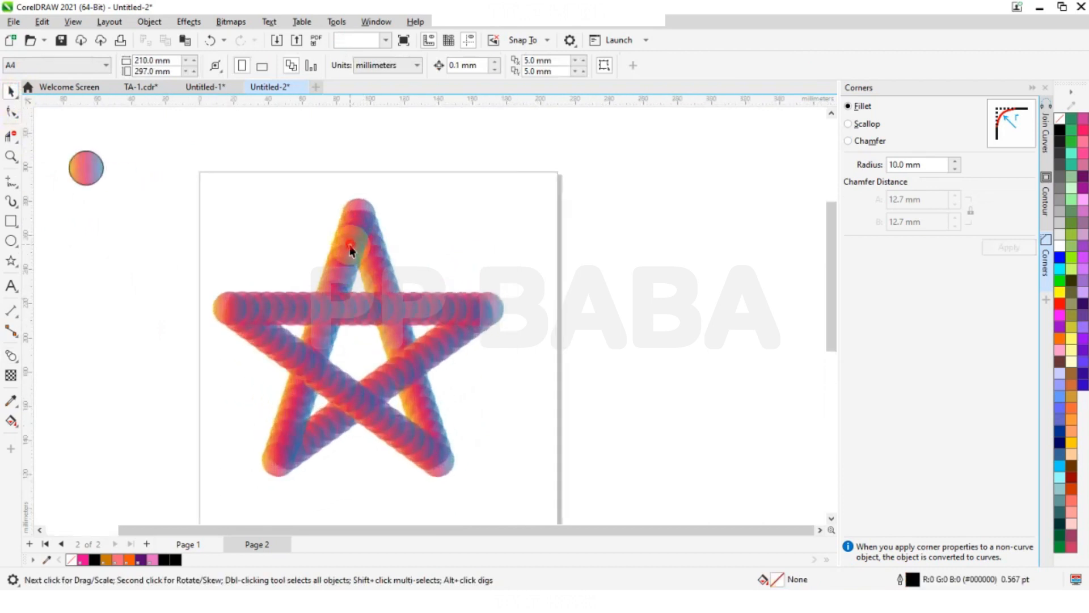
{"action": "left_click", "coordinate": [351, 250]}
{"action": "double_click", "coordinate": [391, 60]}
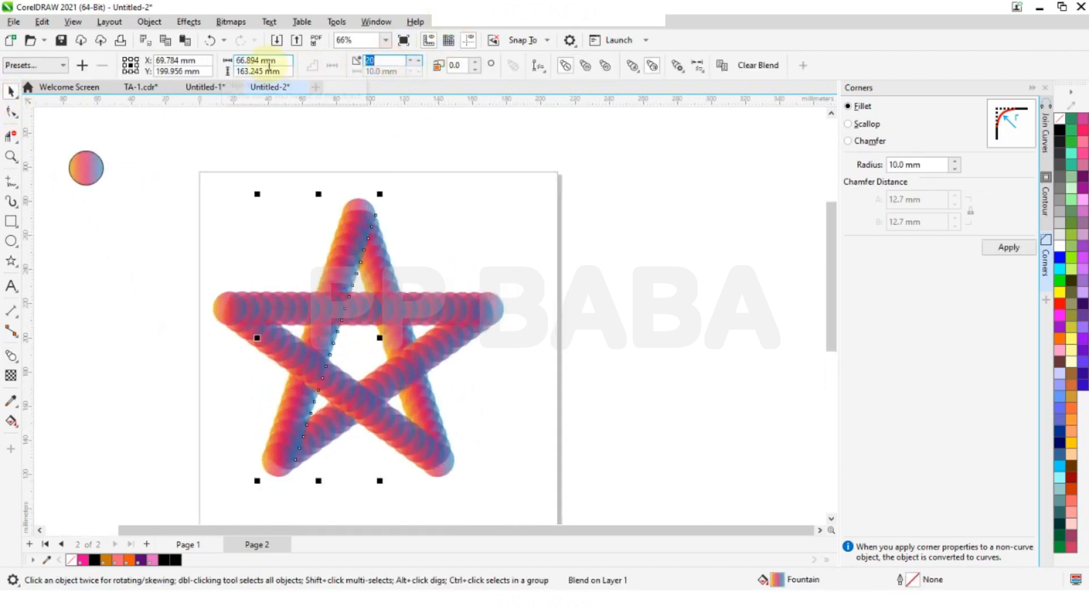
{"action": "type", "text": "300"}
{"action": "key", "text": "Return"}
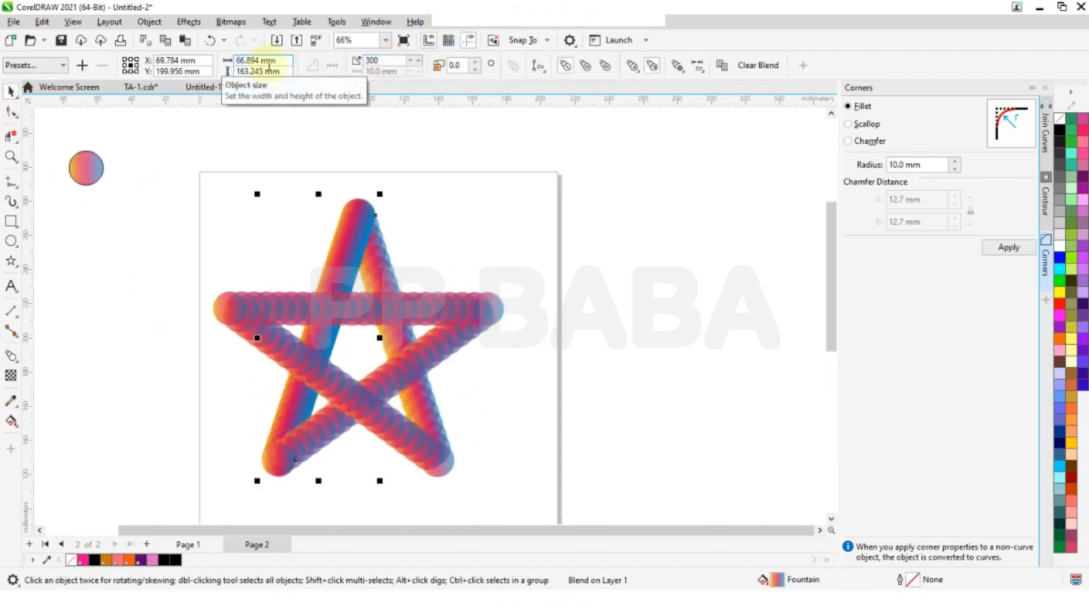
{"action": "left_click", "coordinate": [406, 282]}
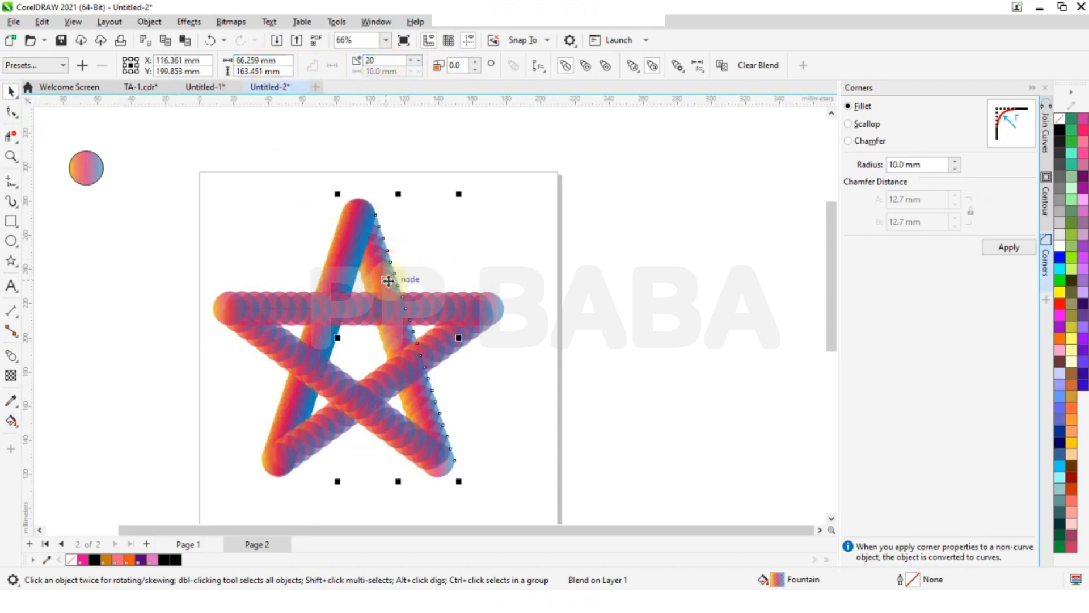
{"action": "type", "text": "300"}
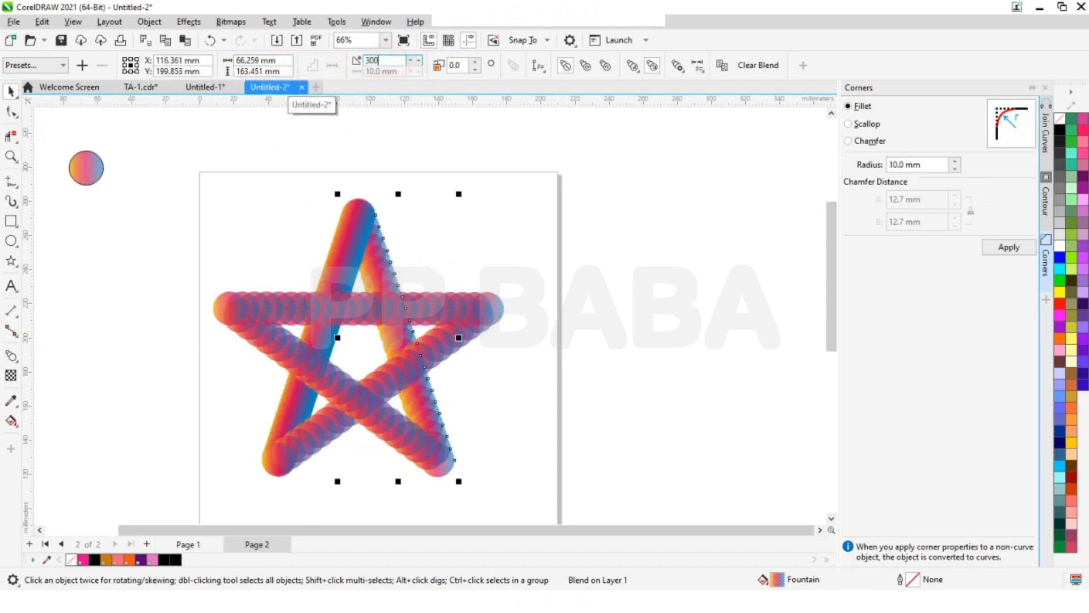
{"action": "key", "text": "Return"}
- Set the horizontal blend and the blend between the right and lower-left tips to 300 steps each
{"action": "left_click", "coordinate": [479, 311]}
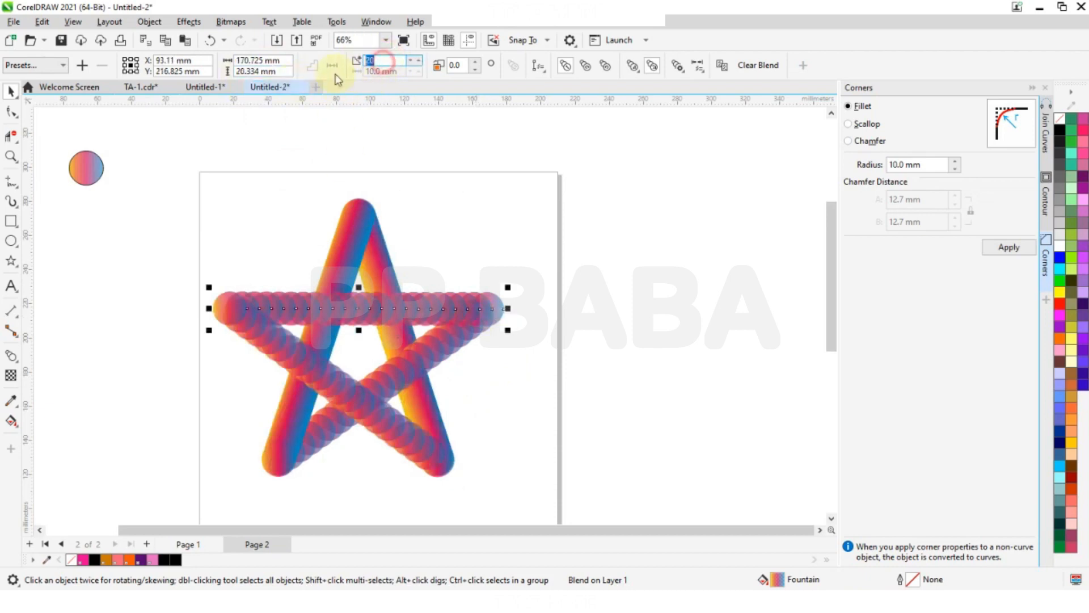
{"action": "type", "text": "300"}
{"action": "key", "text": "Return"}
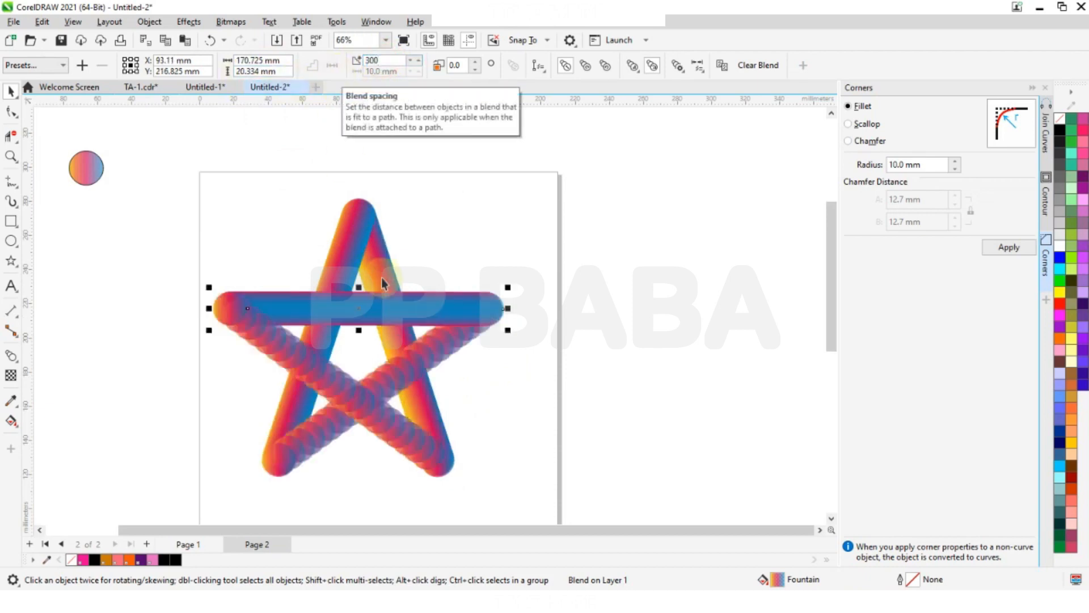
{"action": "left_click", "coordinate": [445, 358]}
{"action": "double_click", "coordinate": [382, 59]}
{"action": "key", "text": "Return"}
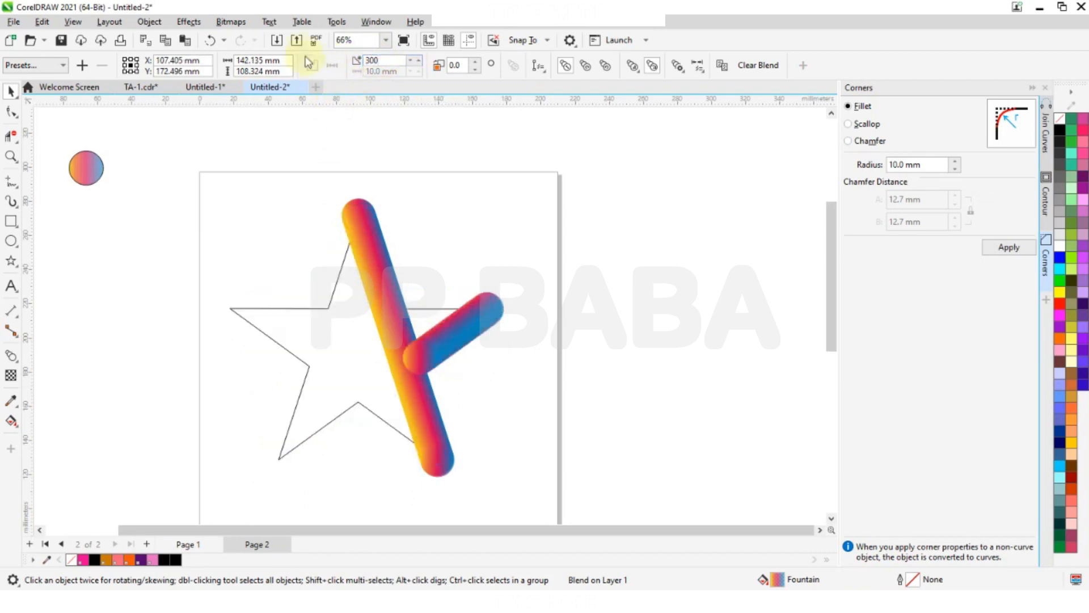
- Set the blend between the left and lower-right tips to 300 steps and clear the selection
{"action": "left_click", "coordinate": [401, 437]}
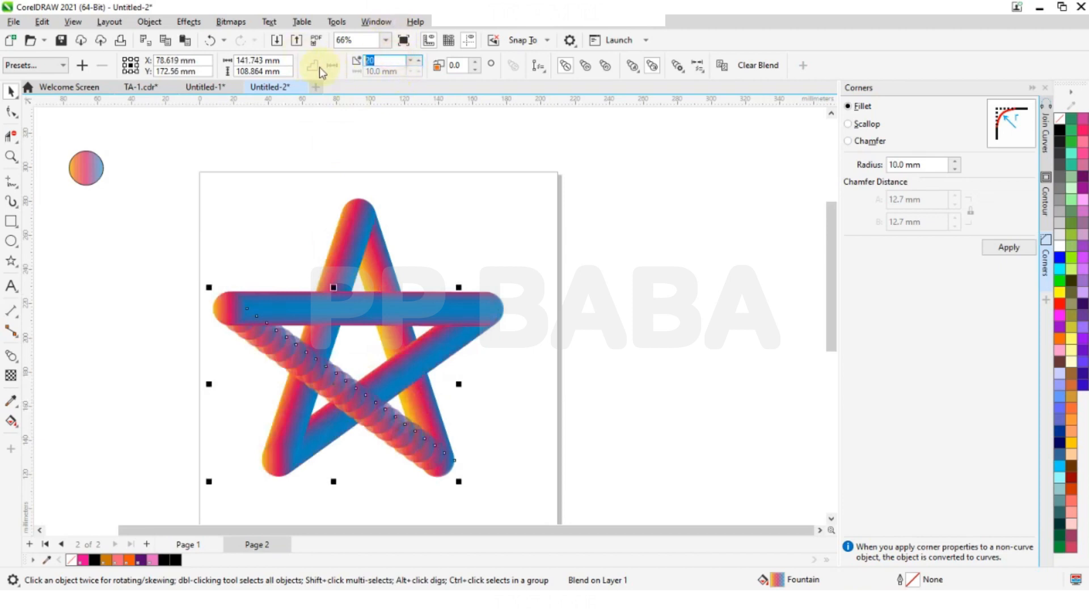
{"action": "type", "text": "300"}
{"action": "key", "text": "Return"}
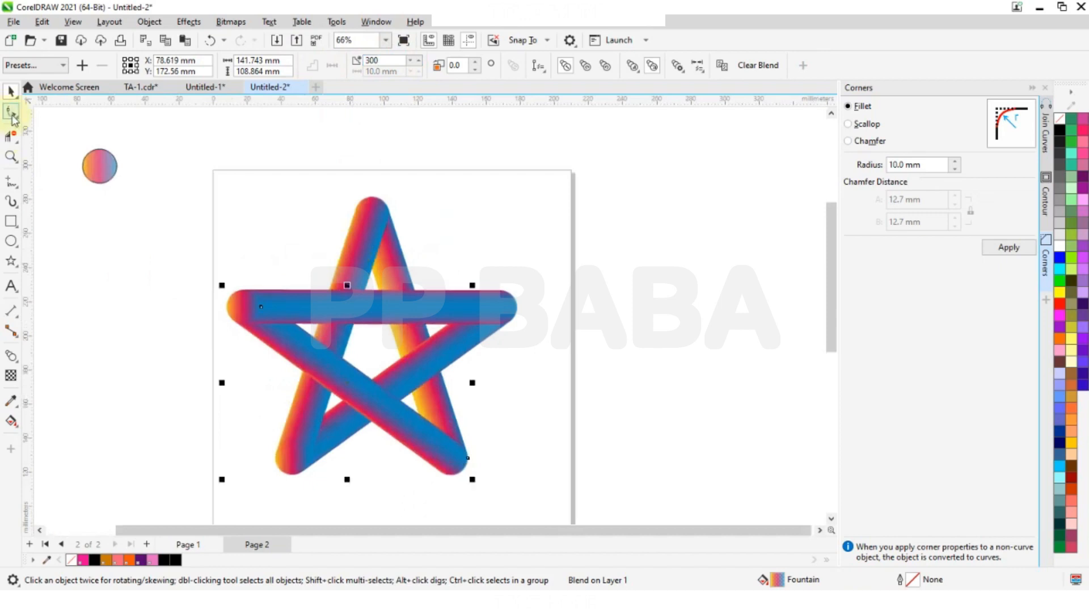
{"action": "left_click", "coordinate": [47, 251]}
{"action": "scroll", "coordinate": [390, 282], "scroll_direction": "down", "scroll_amount": 2}
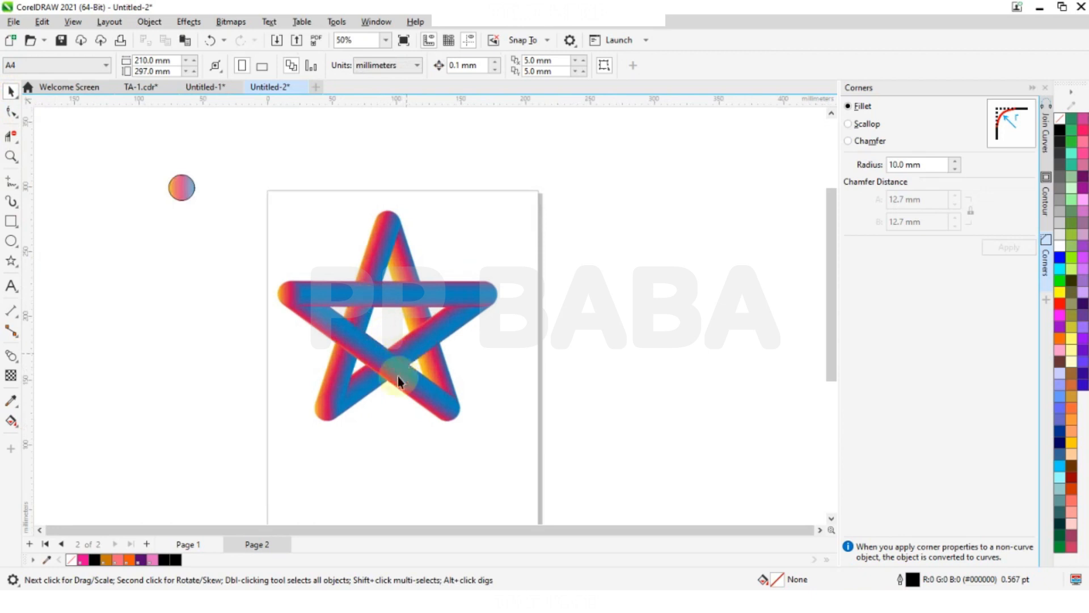
- Select the whole star, shift it right and scale it down to about 145 × 139 mm, and clear the selection
{"action": "left_click_drag", "start_coordinate": [564, 276], "coordinate": [590, 157]}
{"action": "left_click_drag", "start_coordinate": [389, 315], "coordinate": [433, 318]}
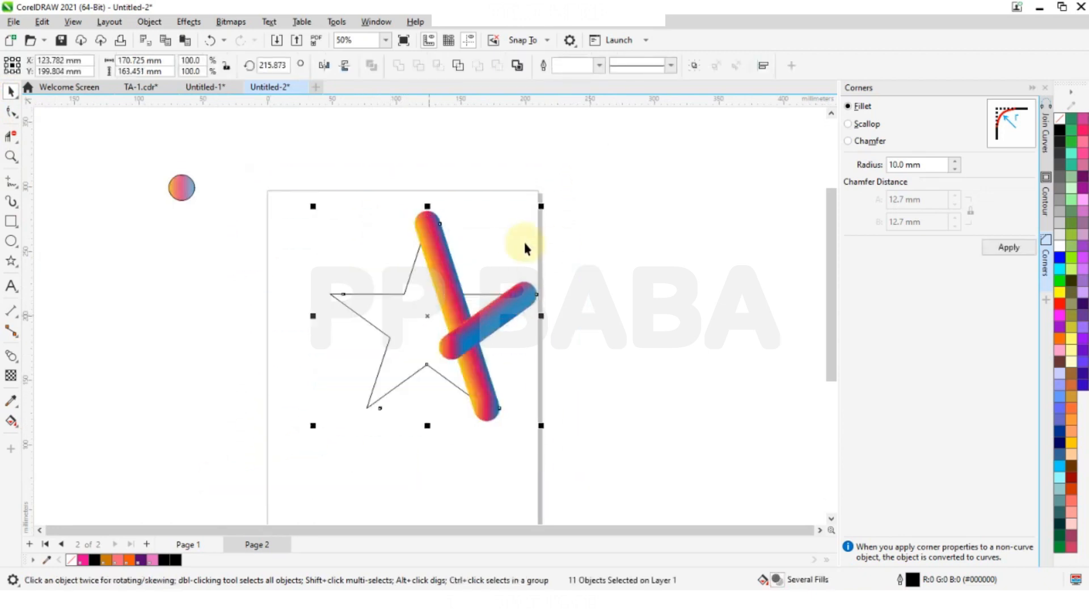
{"action": "left_click_drag", "start_coordinate": [543, 206], "coordinate": [516, 243]}
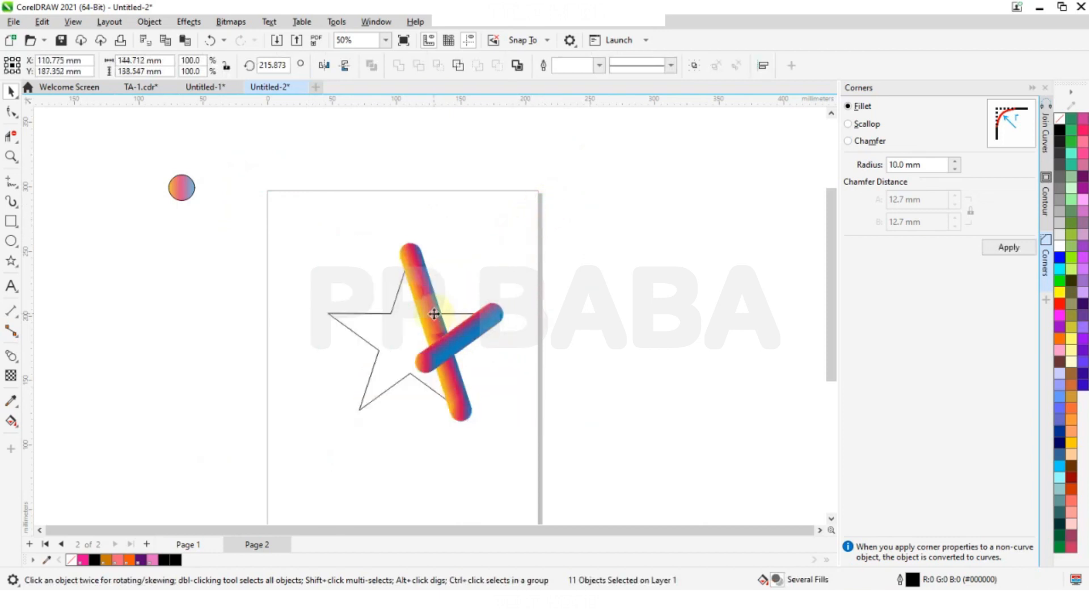
{"action": "scroll", "coordinate": [432, 316], "scroll_direction": "up", "scroll_amount": 1}
{"action": "scroll", "coordinate": [414, 347], "scroll_direction": "up", "scroll_amount": 3}
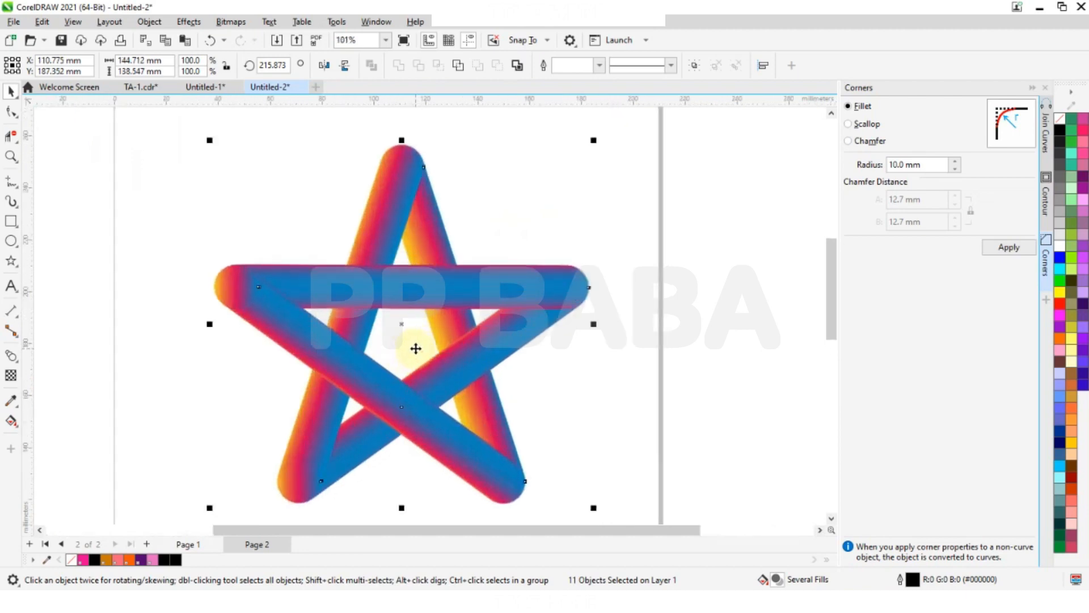
{"action": "scroll", "coordinate": [467, 254], "scroll_direction": "down", "scroll_amount": 2}
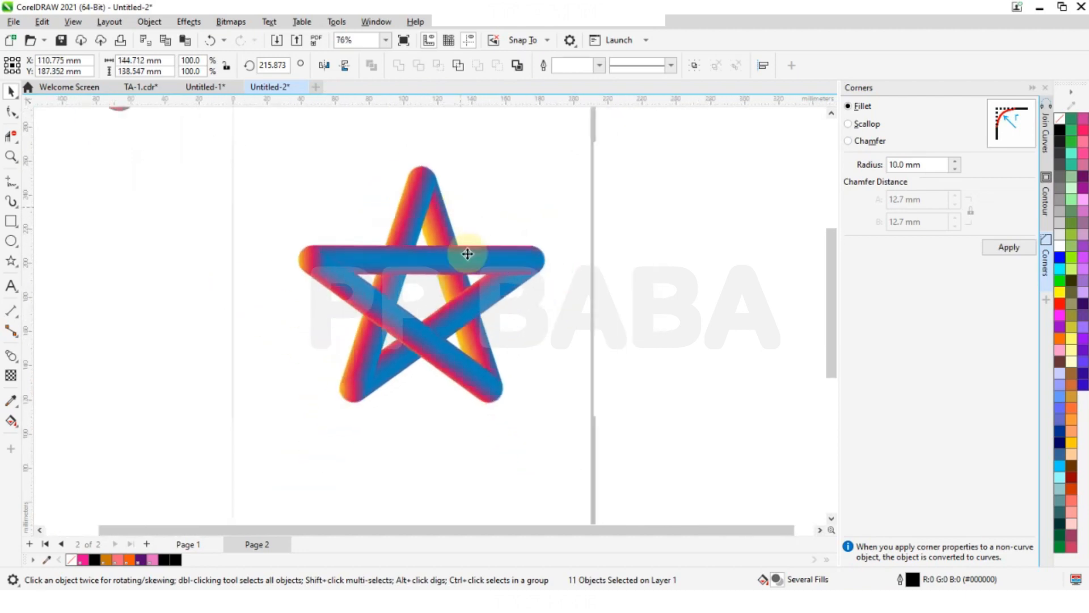
{"action": "scroll", "coordinate": [468, 254], "scroll_direction": "up", "scroll_amount": 1}
{"action": "left_click", "coordinate": [291, 317]}
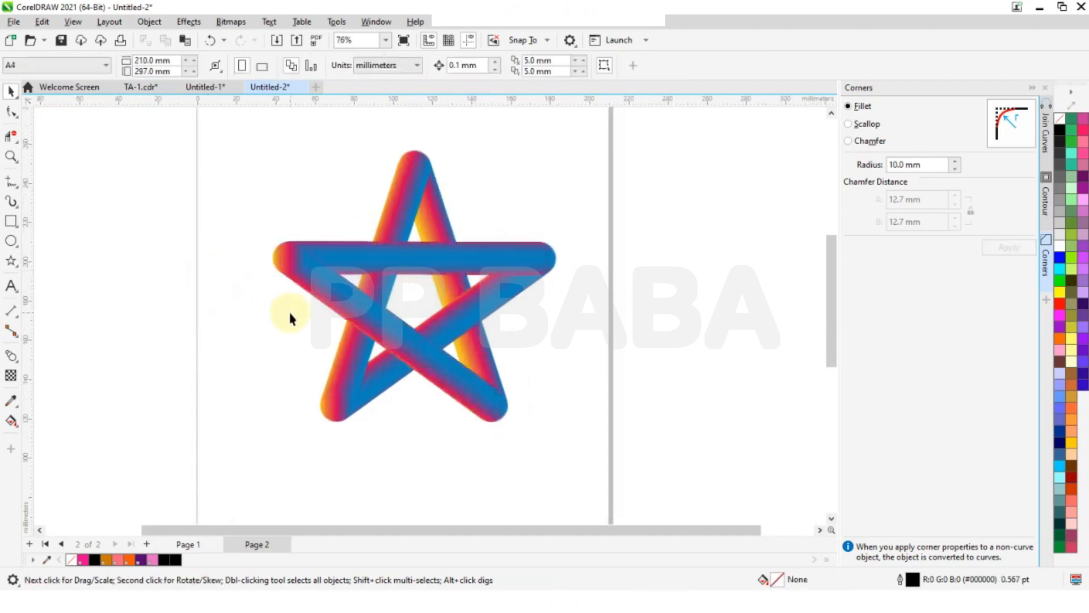
- Move the spare gradient circle a little farther away from the page
{"action": "scroll", "coordinate": [315, 269], "scroll_direction": "down", "scroll_amount": 1}
{"action": "scroll", "coordinate": [169, 293], "scroll_direction": "down", "scroll_amount": 1}
{"action": "left_click", "coordinate": [140, 190]}
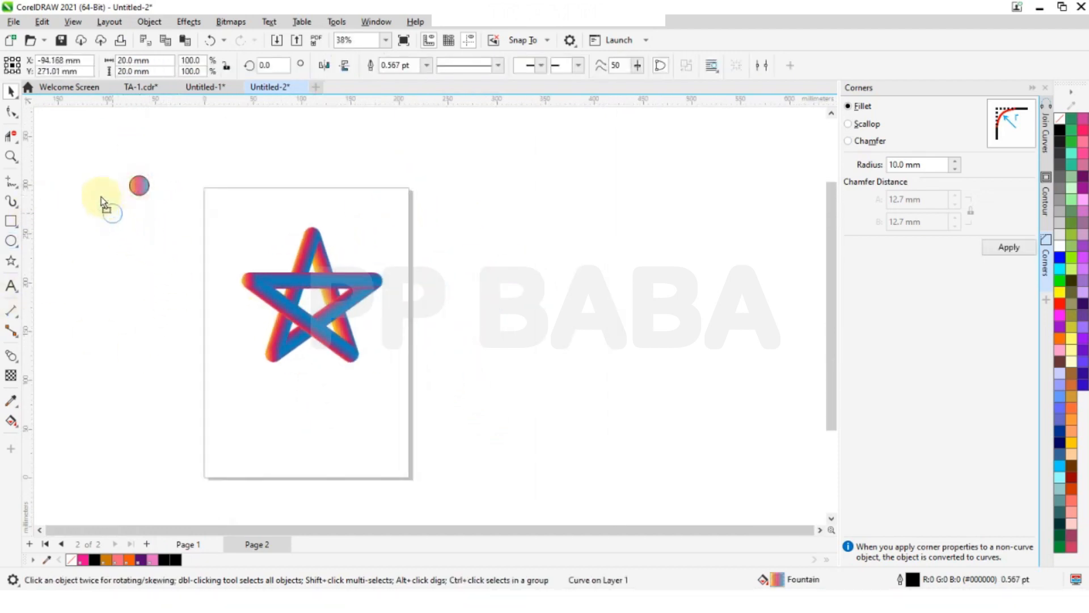
{"action": "left_click_drag", "start_coordinate": [104, 203], "coordinate": [101, 196]}
- Draw a rectangle about 241 × 298 mm over the page, fill it black and place it behind the star
{"action": "left_click", "coordinate": [11, 221]}
{"action": "left_click_drag", "start_coordinate": [185, 186], "coordinate": [421, 479]}
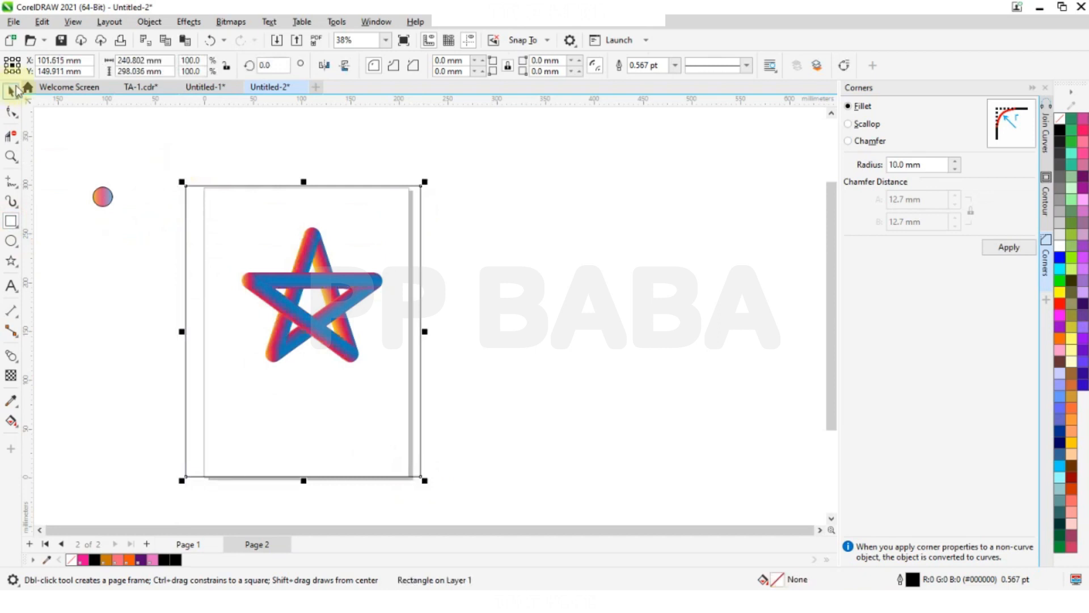
{"action": "left_click", "coordinate": [11, 90]}
{"action": "left_click", "coordinate": [1059, 132]}
{"action": "left_click", "coordinate": [822, 66]}
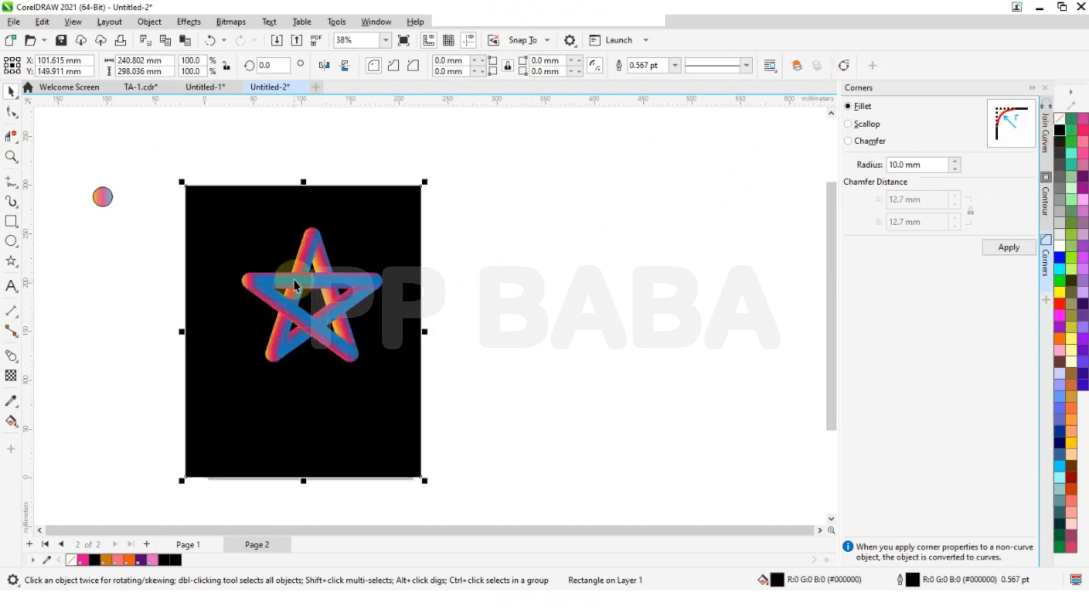
- Move the whole star to the upper part of the black background and create a vertically mirrored copy of it
{"action": "scroll", "coordinate": [294, 281], "scroll_direction": "up", "scroll_amount": 1}
{"action": "left_click_drag", "start_coordinate": [201, 146], "coordinate": [421, 411]}
{"action": "left_click_drag", "start_coordinate": [316, 299], "coordinate": [299, 276]}
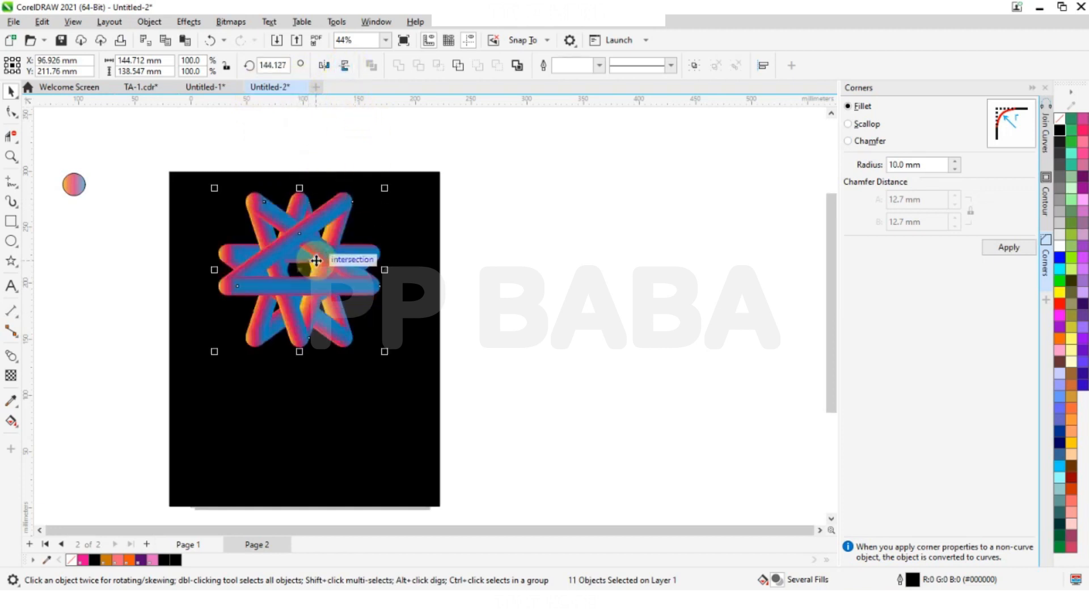
- Place the mirrored star copy directly below the original, leaving only a small gap between their tips
{"action": "left_click_drag", "start_coordinate": [301, 272], "coordinate": [297, 440]}
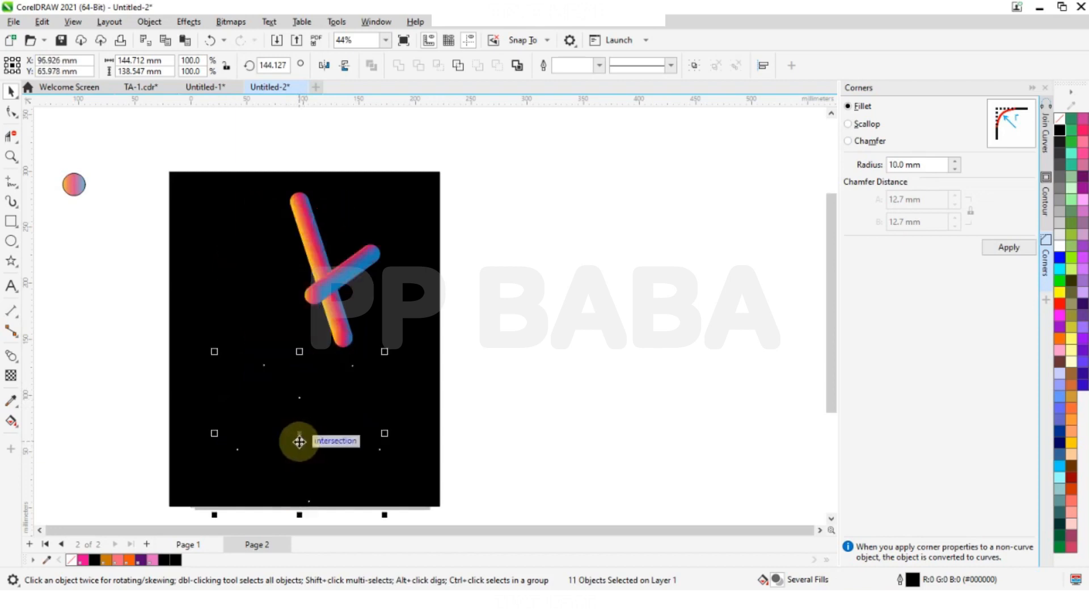
{"action": "scroll", "coordinate": [359, 233], "scroll_direction": "down", "scroll_amount": 1}
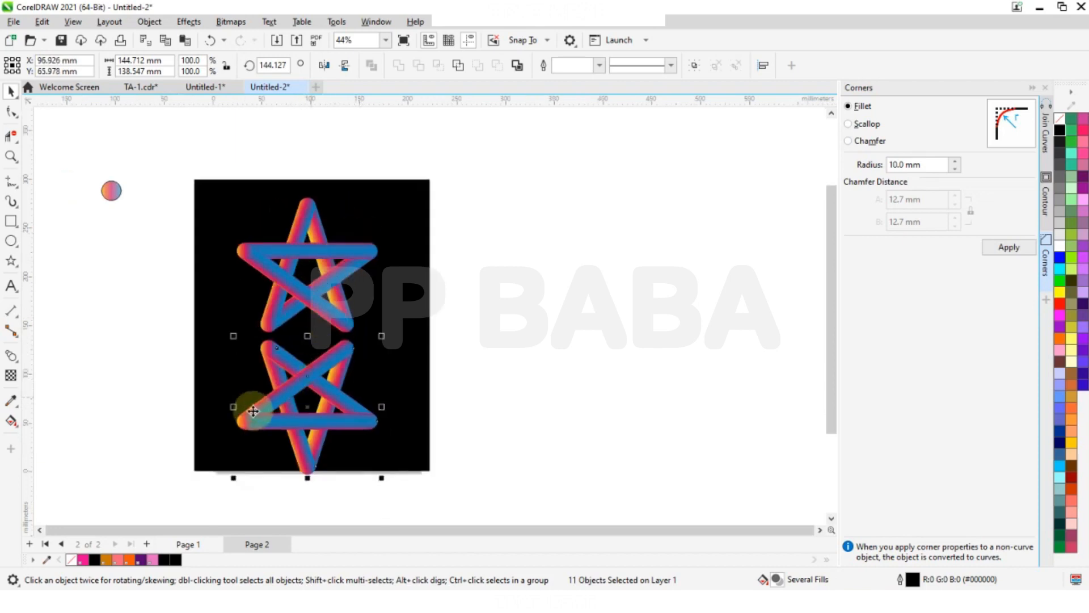
{"action": "scroll", "coordinate": [247, 404], "scroll_direction": "up", "scroll_amount": 1}
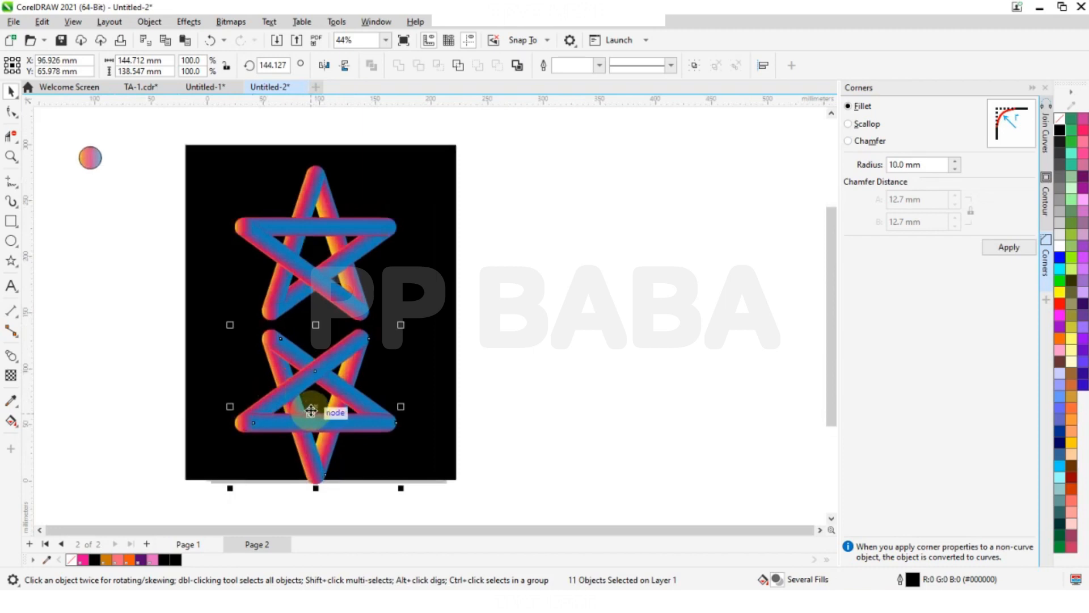
{"action": "left_click_drag", "start_coordinate": [314, 365], "coordinate": [307, 366]}
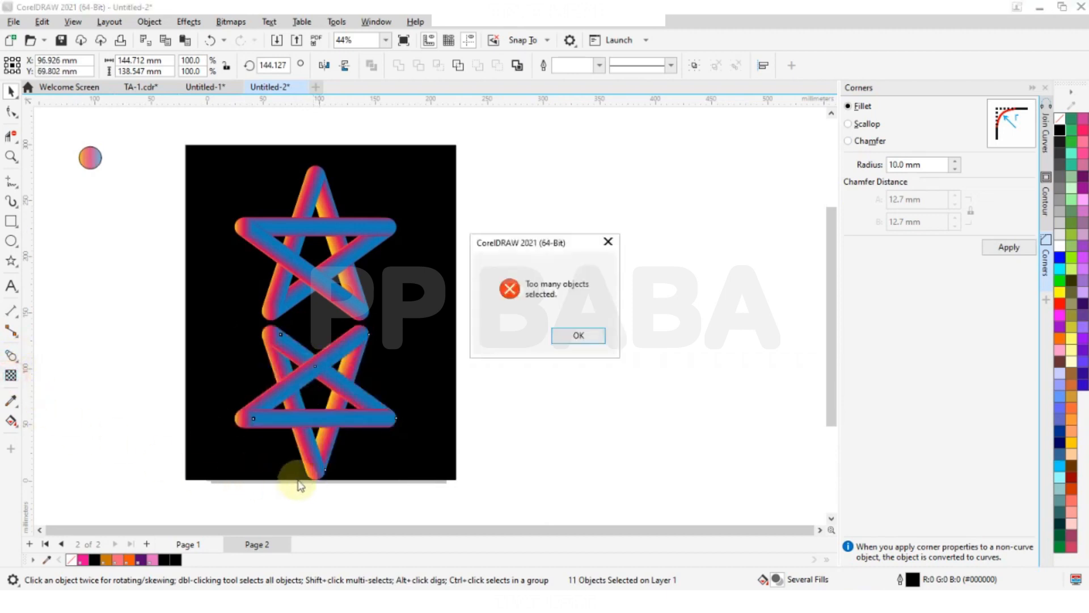
{"action": "left_click", "coordinate": [582, 334]}
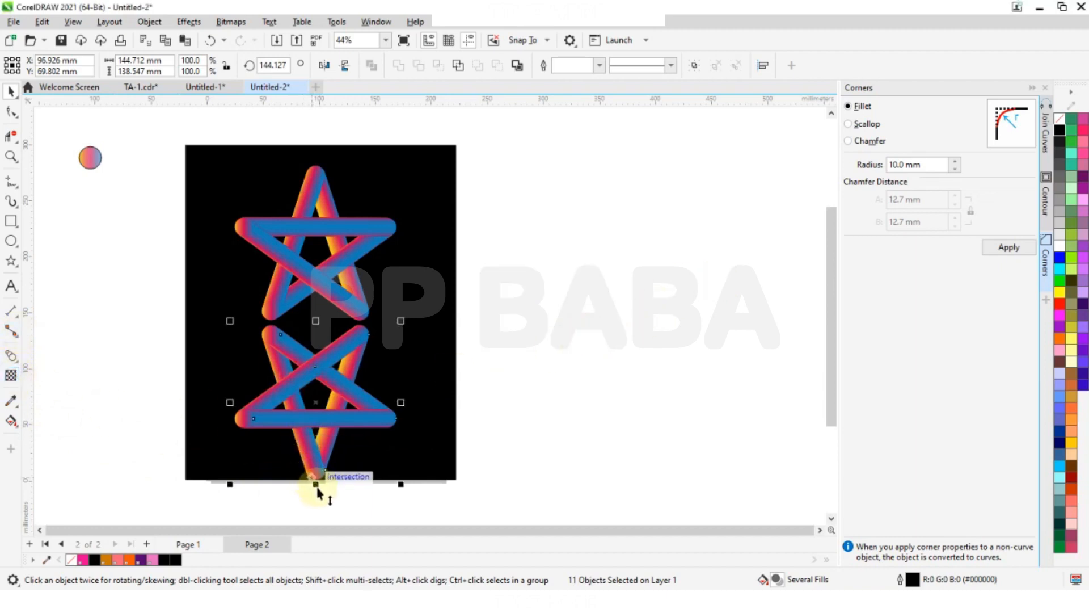
- Squash the mirrored copy vertically to about 29 mm high, keeping its upper edge just under the original star
{"action": "left_click_drag", "start_coordinate": [318, 492], "coordinate": [315, 430]}
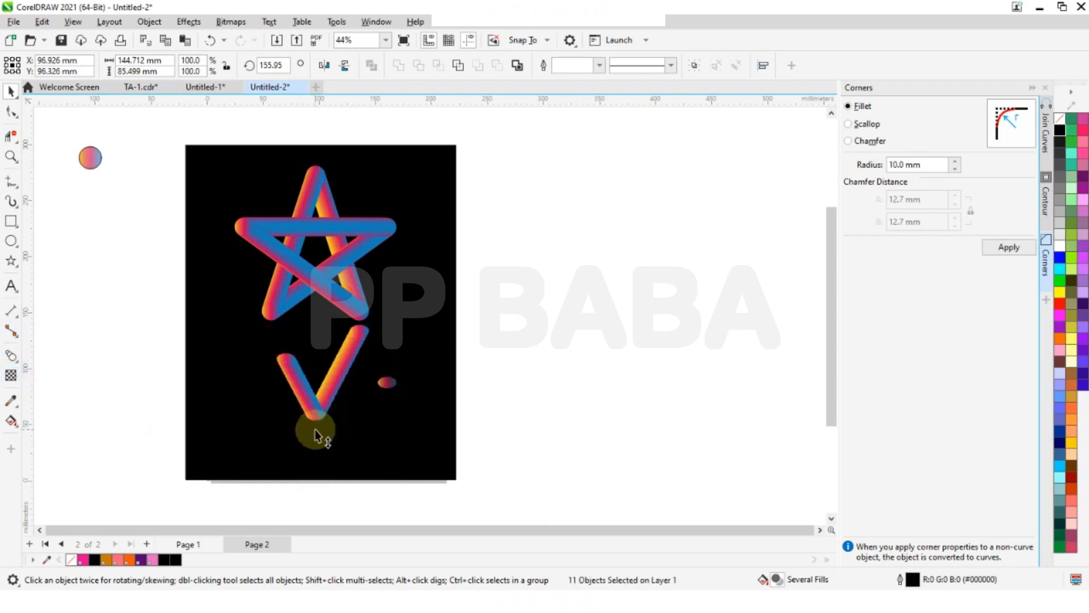
{"action": "left_click_drag", "start_coordinate": [316, 430], "coordinate": [313, 399]}
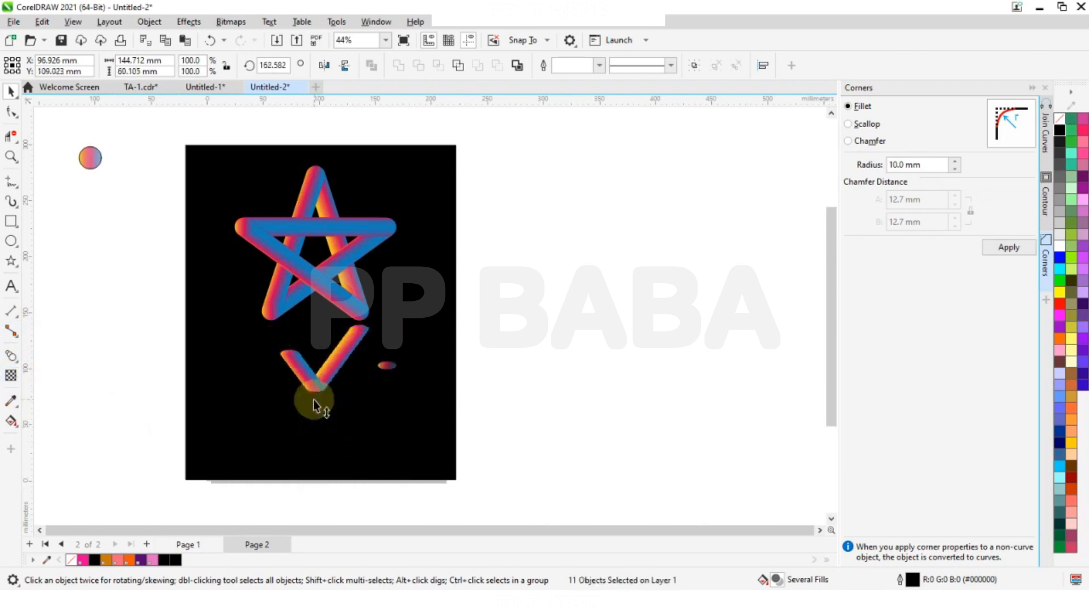
{"action": "left_click_drag", "start_coordinate": [318, 400], "coordinate": [315, 381]}
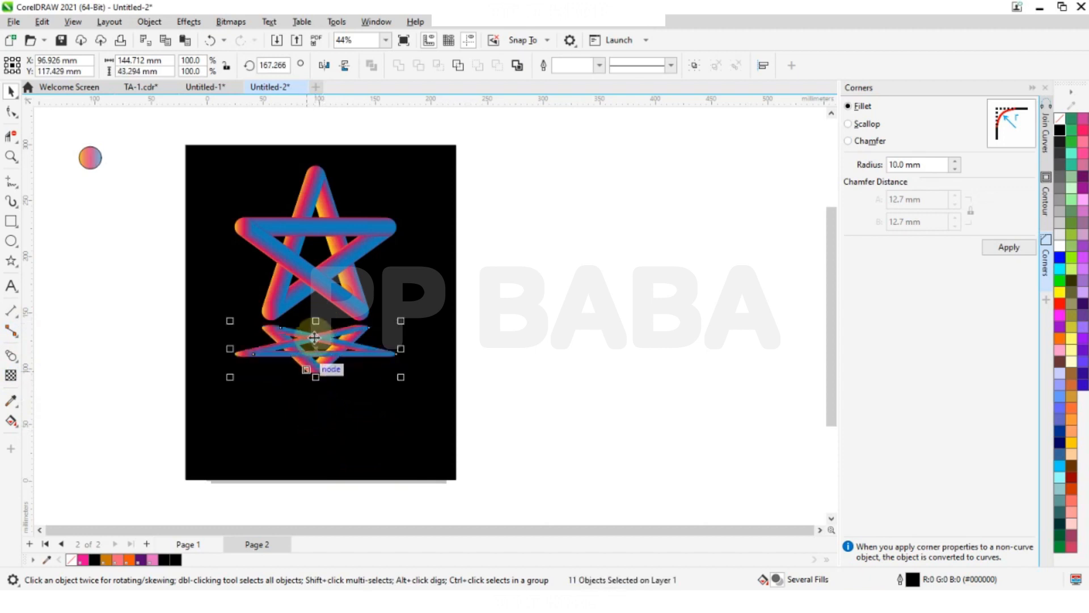
{"action": "left_click_drag", "start_coordinate": [315, 379], "coordinate": [312, 360]}
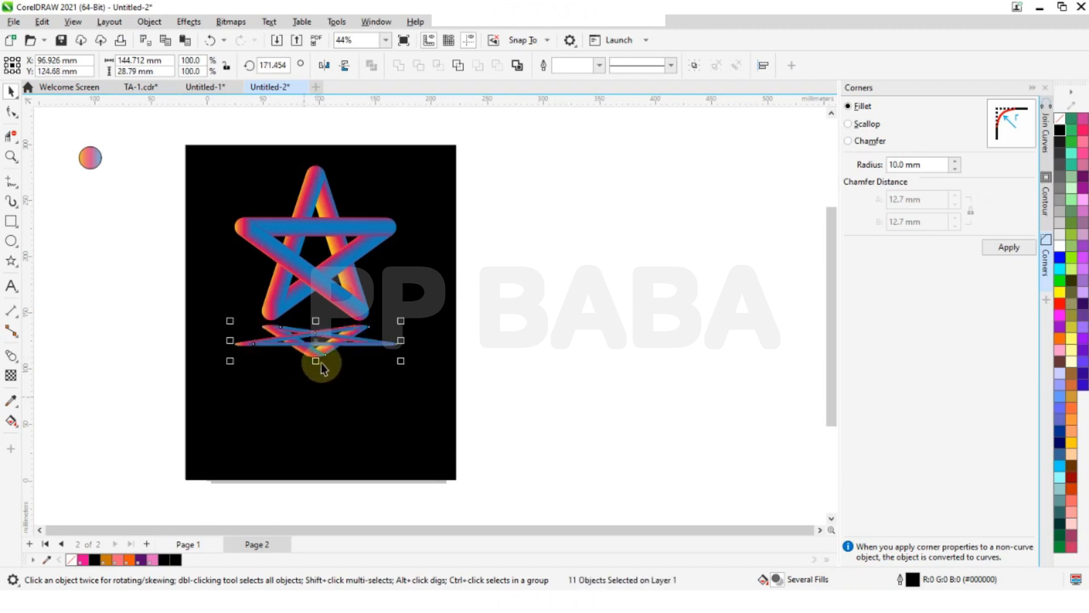
{"action": "left_click", "coordinate": [18, 360]}
{"action": "left_click", "coordinate": [18, 362]}
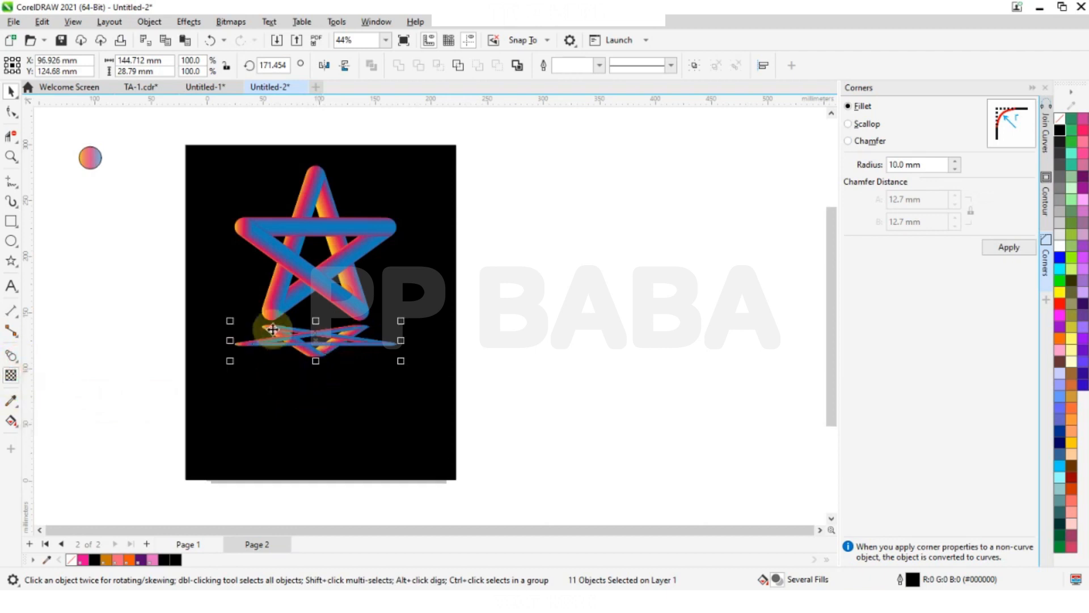
- Set the upright star's horizontal blend and the blend from its top tip to its lower-left tip to 200 steps each
{"action": "scroll", "coordinate": [291, 318], "scroll_direction": "up", "scroll_amount": 2}
{"action": "scroll", "coordinate": [360, 390], "scroll_direction": "down", "scroll_amount": 2}
{"action": "scroll", "coordinate": [317, 304], "scroll_direction": "up", "scroll_amount": 1}
{"action": "scroll", "coordinate": [317, 303], "scroll_direction": "up", "scroll_amount": 2}
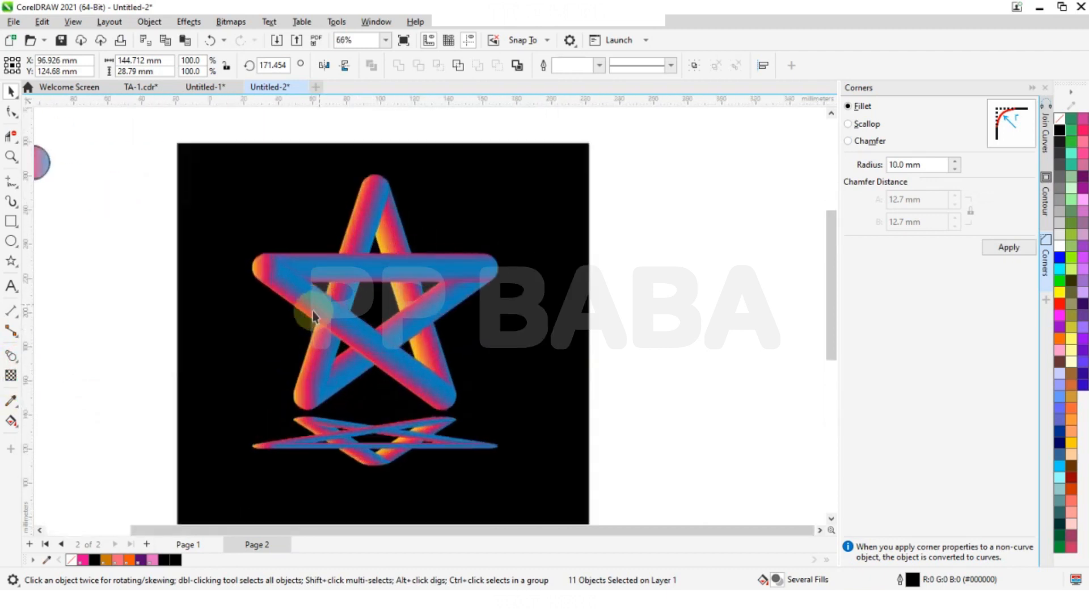
{"action": "left_click", "coordinate": [377, 267]}
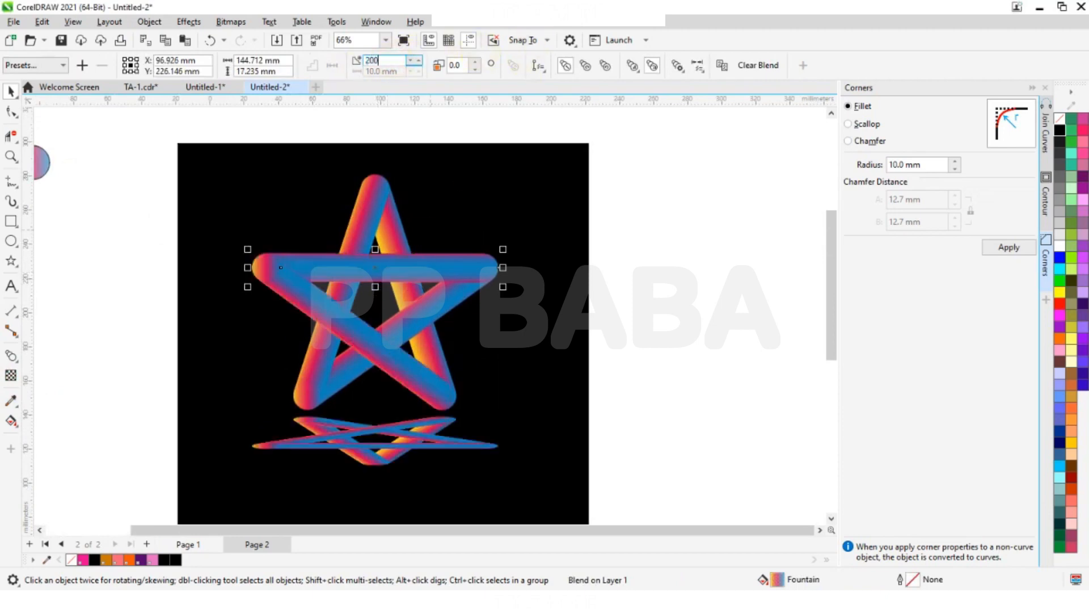
{"action": "key", "text": "Return"}
{"action": "left_click", "coordinate": [366, 249]}
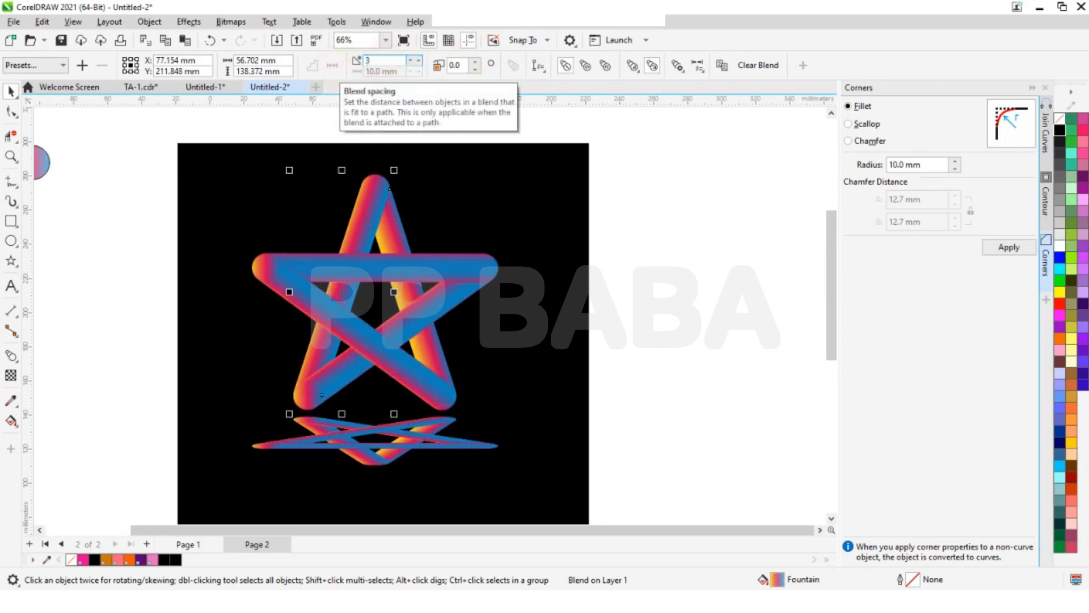
{"action": "type", "text": "200"}
{"action": "key", "text": "Return"}
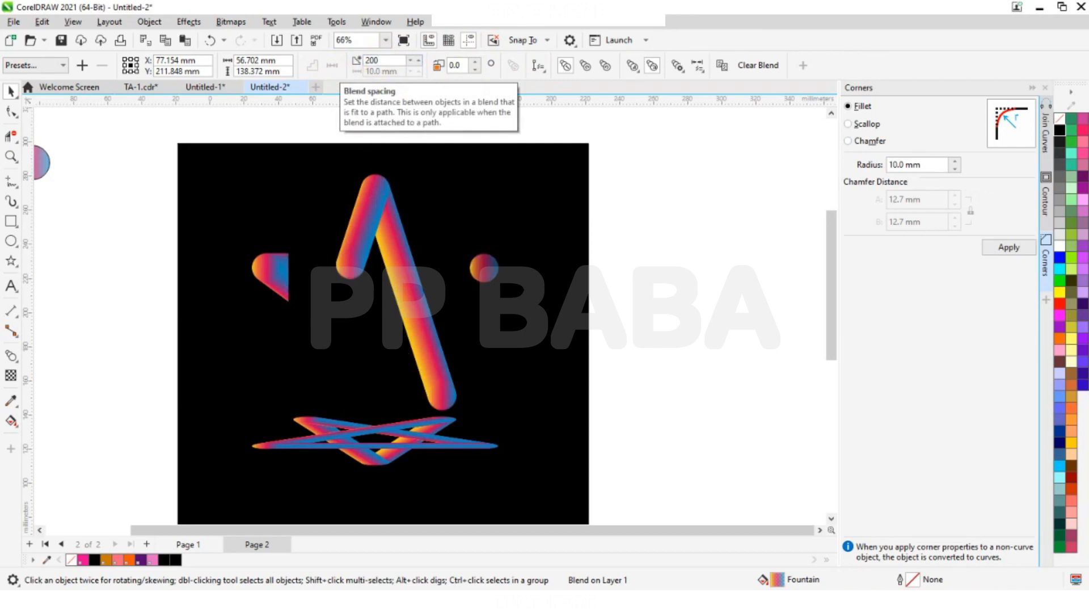
- Set the blend from the top tip to the lower-right tip and the one between the left and lower-right tips to 200 steps each
{"action": "left_click", "coordinate": [394, 229]}
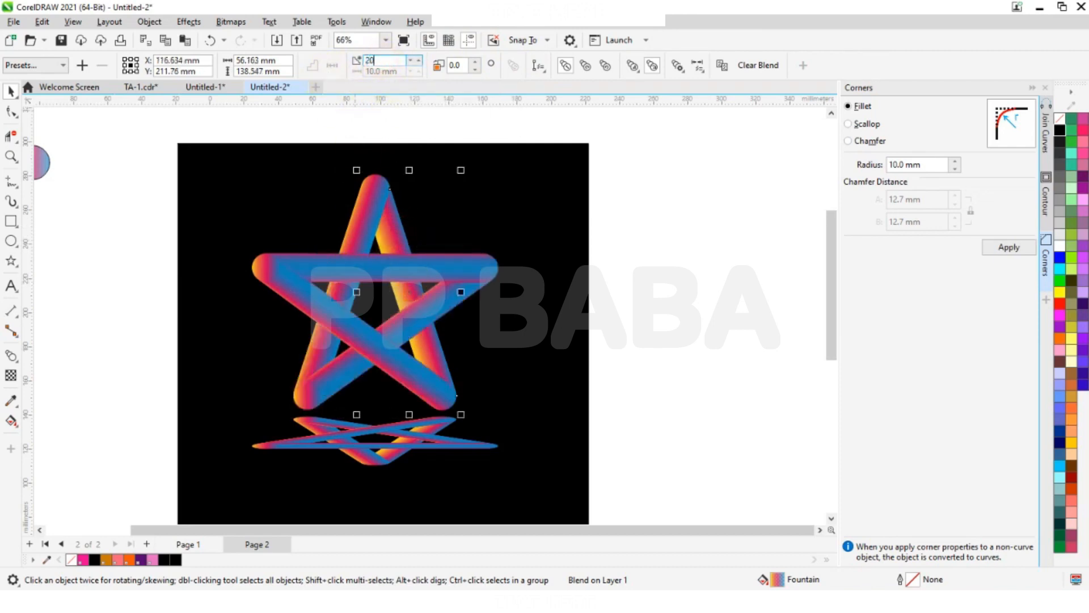
{"action": "type", "text": "200"}
{"action": "key", "text": "Return"}
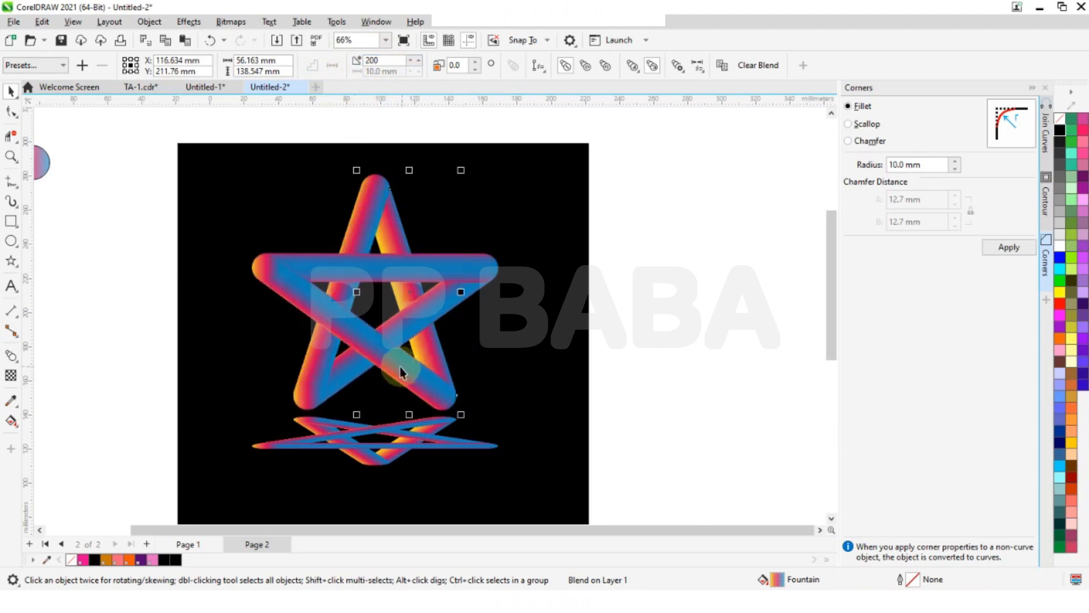
{"action": "left_click", "coordinate": [395, 366]}
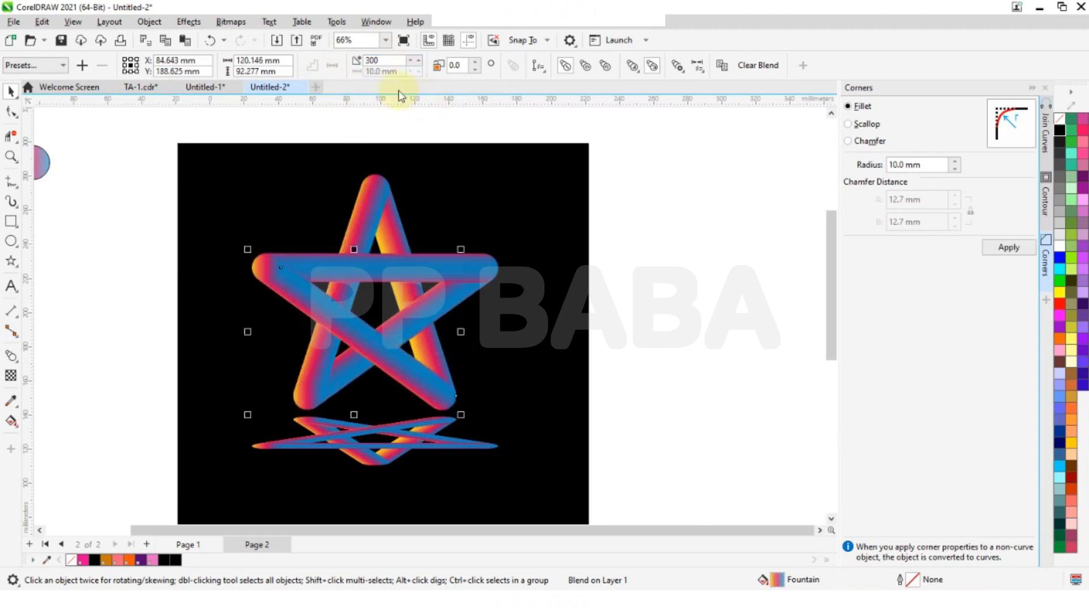
{"action": "double_click", "coordinate": [384, 59]}
{"action": "type", "text": "20"}
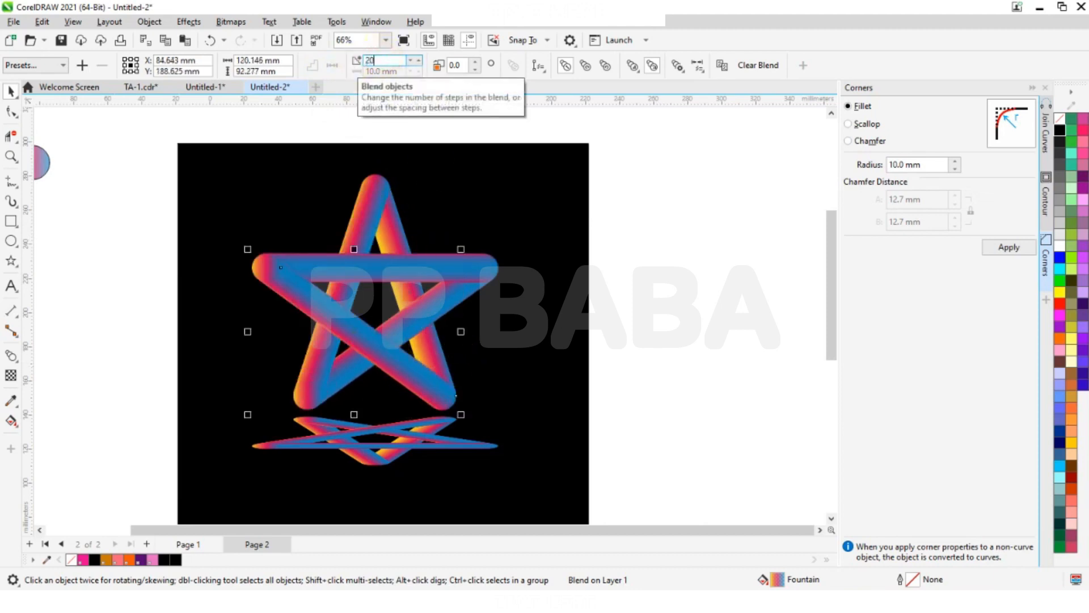
{"action": "type", "text": "0"}
{"action": "key", "text": "Return"}
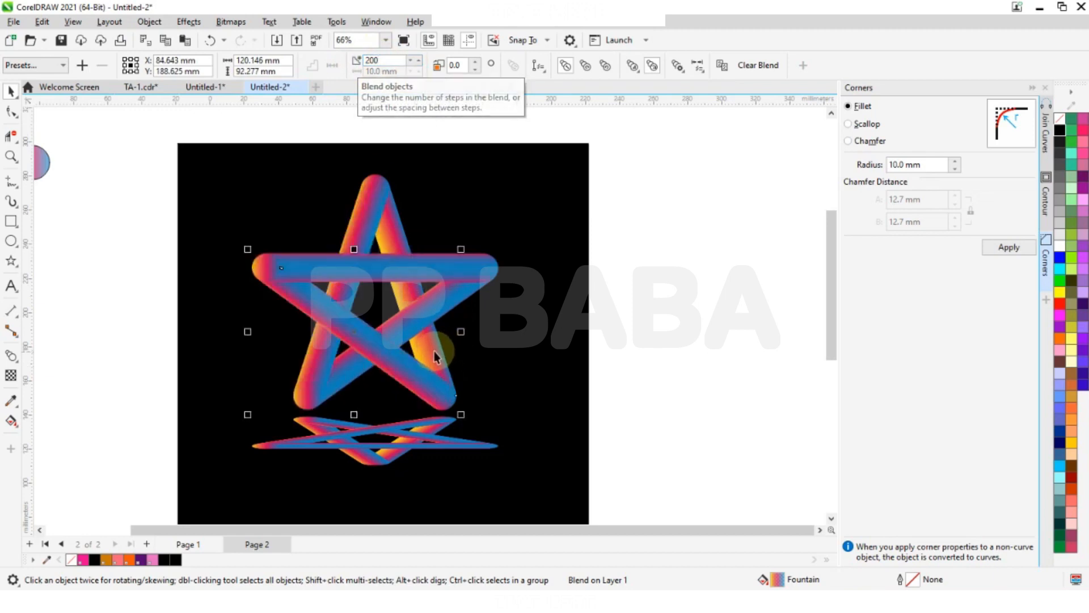
- Set the blend between the right and lower-left tips to 200 steps and recheck the step counts of the other blends
{"action": "left_click", "coordinate": [434, 353]}
{"action": "left_click", "coordinate": [431, 324]}
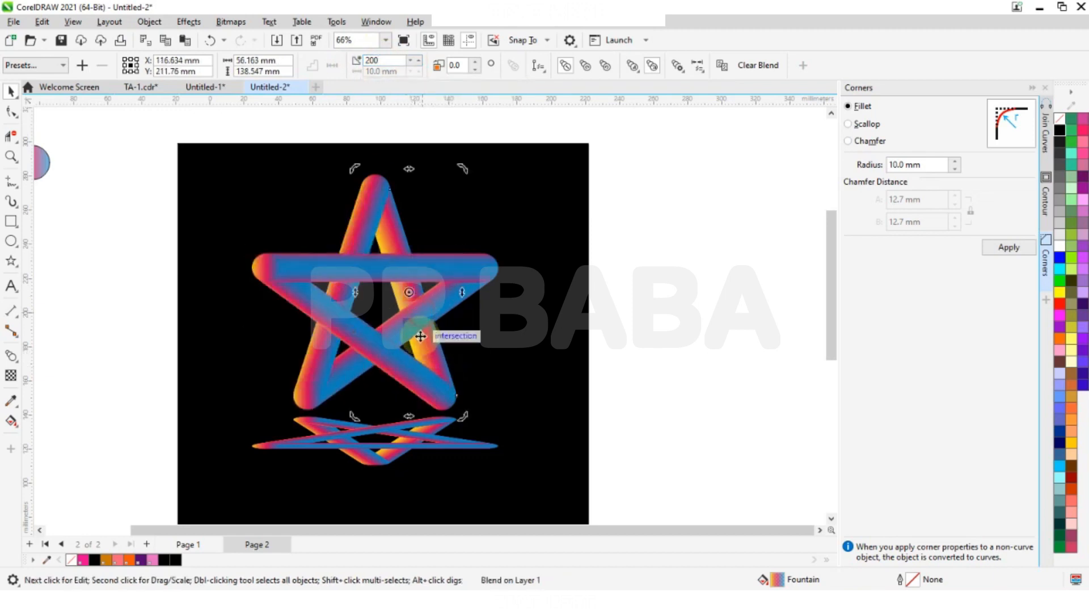
{"action": "left_click", "coordinate": [363, 379]}
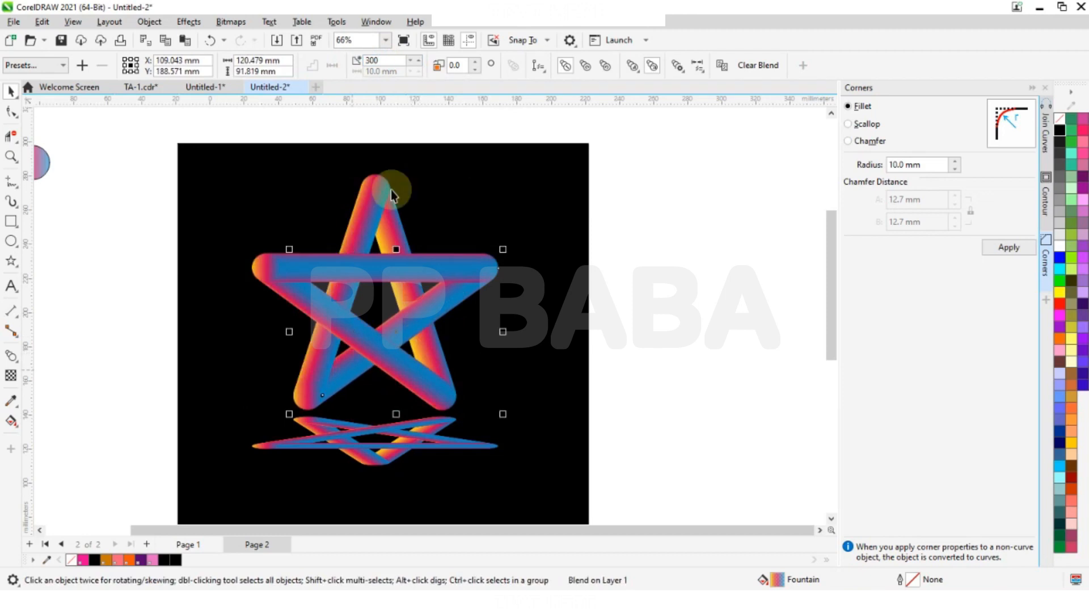
{"action": "type", "text": "20"}
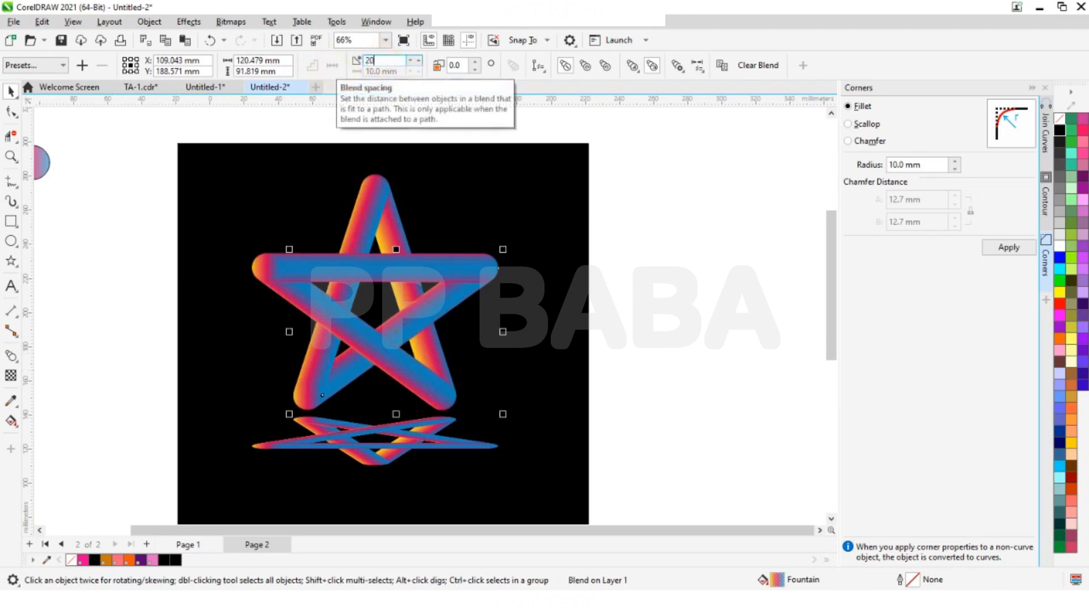
{"action": "type", "text": "0"}
{"action": "key", "text": "Return"}
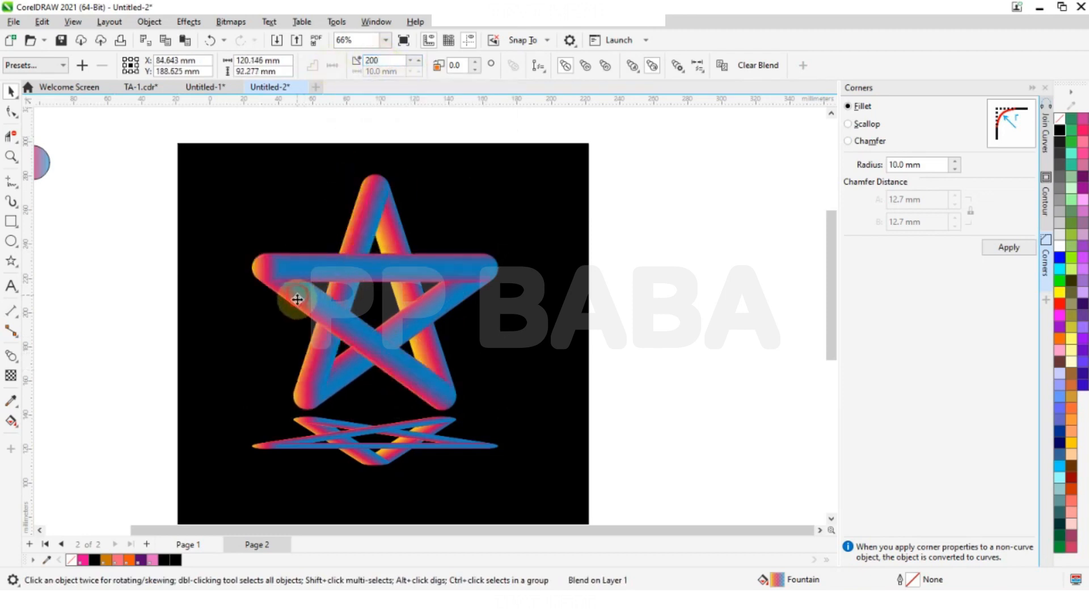
{"action": "left_click", "coordinate": [309, 273]}
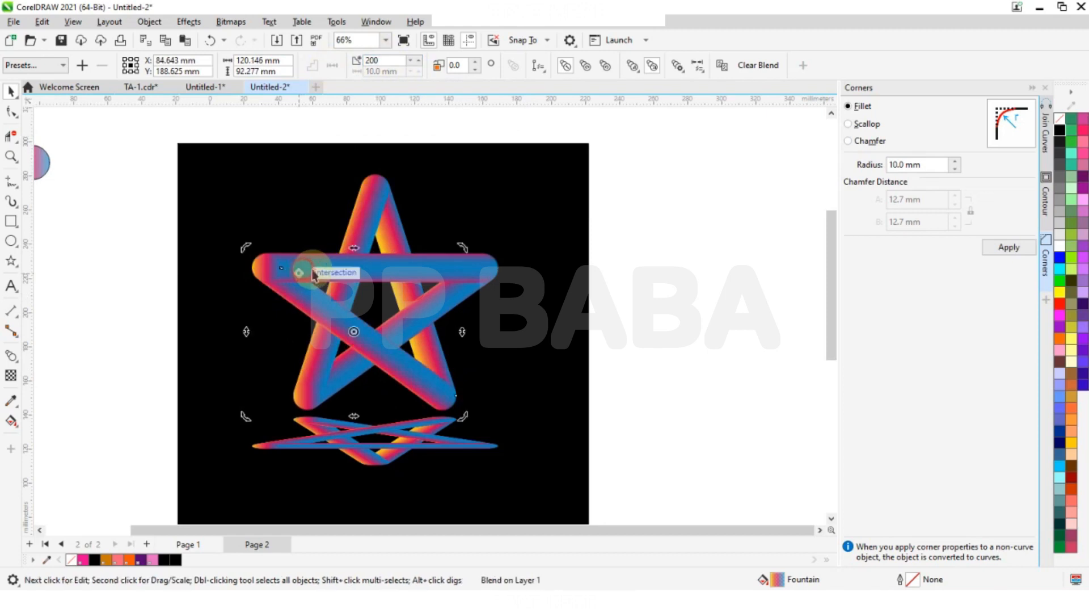
{"action": "left_click", "coordinate": [400, 271]}
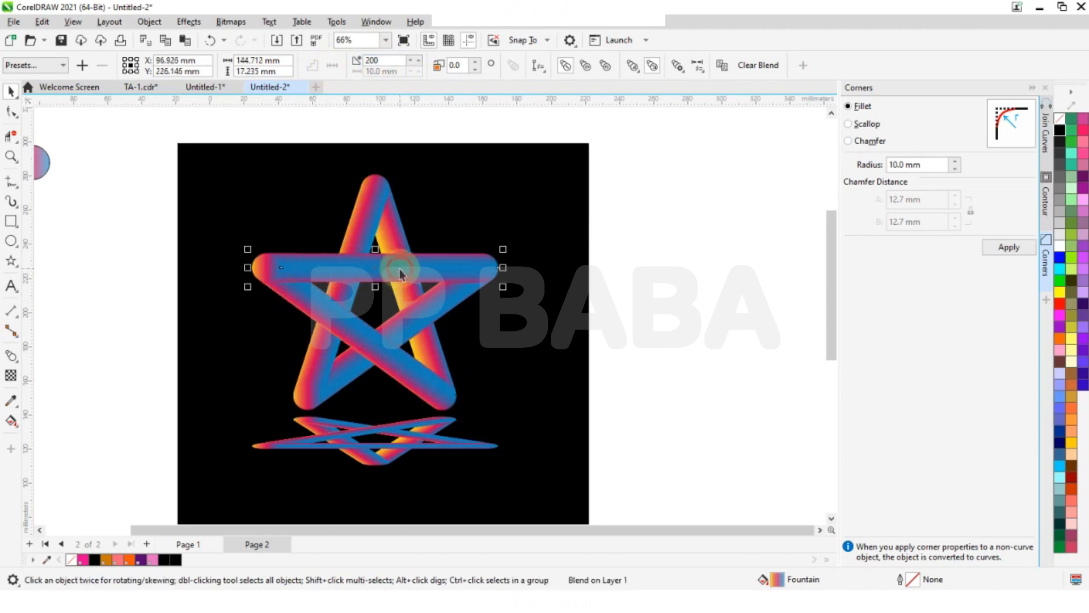
{"action": "left_click", "coordinate": [353, 371]}
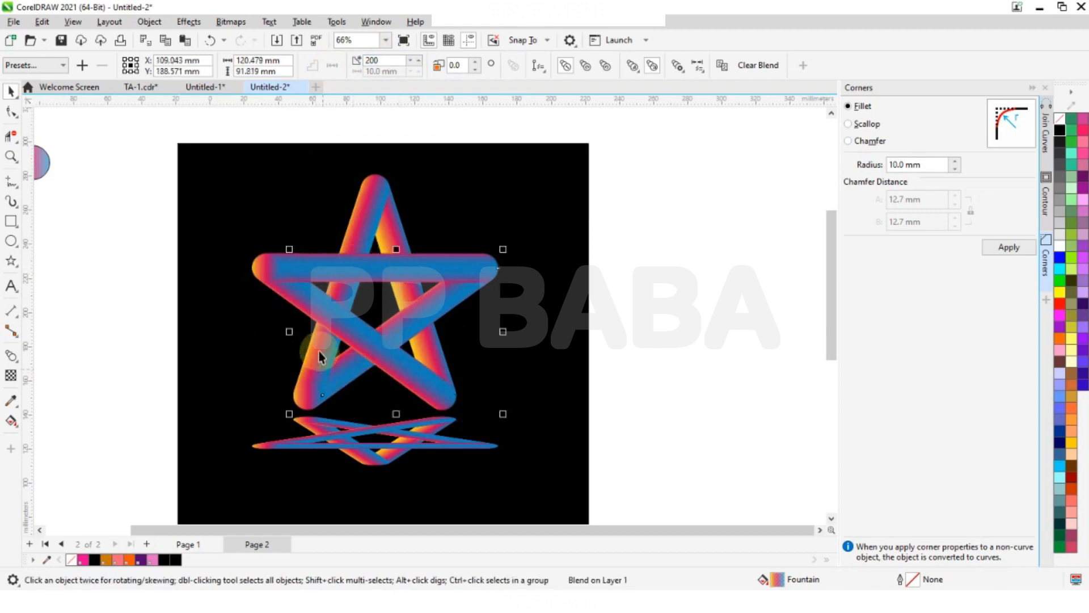
- Check the step counts of the upright star's blends from the top tip and between the right and lower-left tips
{"action": "left_click", "coordinate": [357, 235]}
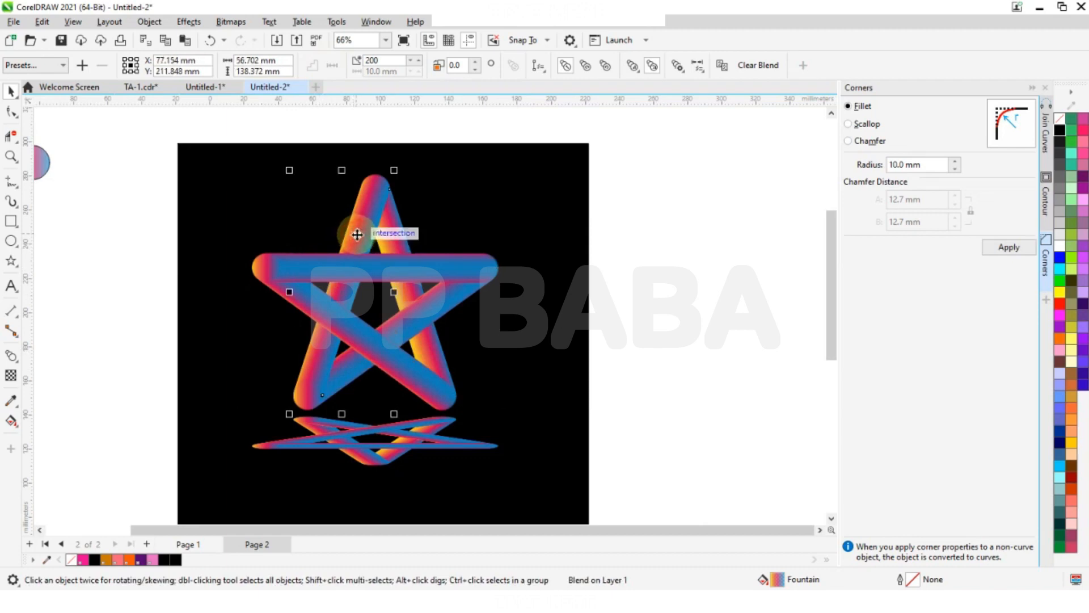
{"action": "left_click", "coordinate": [402, 235]}
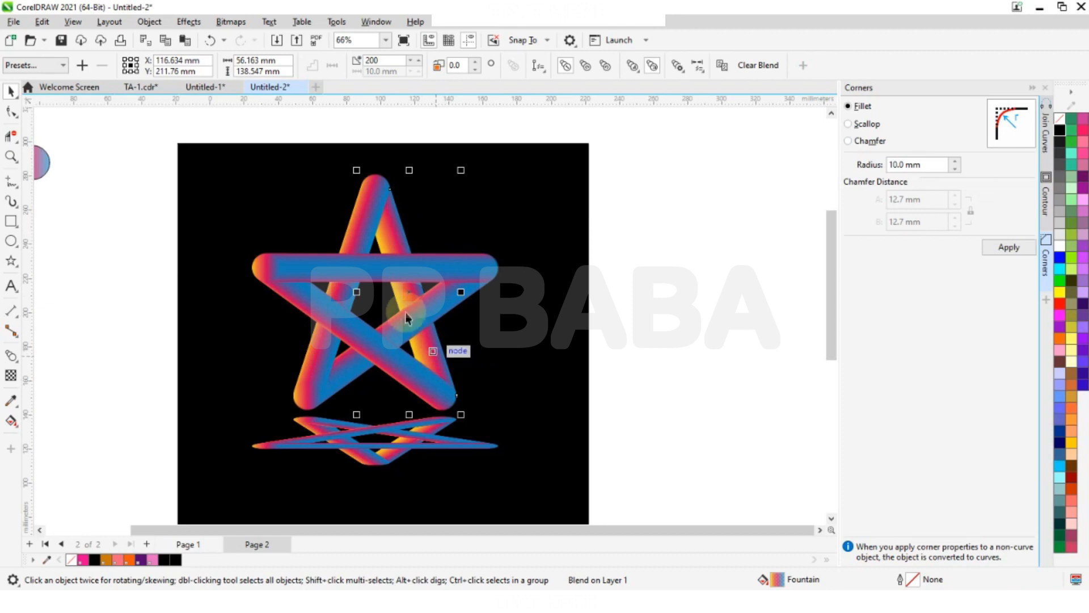
{"action": "left_click", "coordinate": [396, 379]}
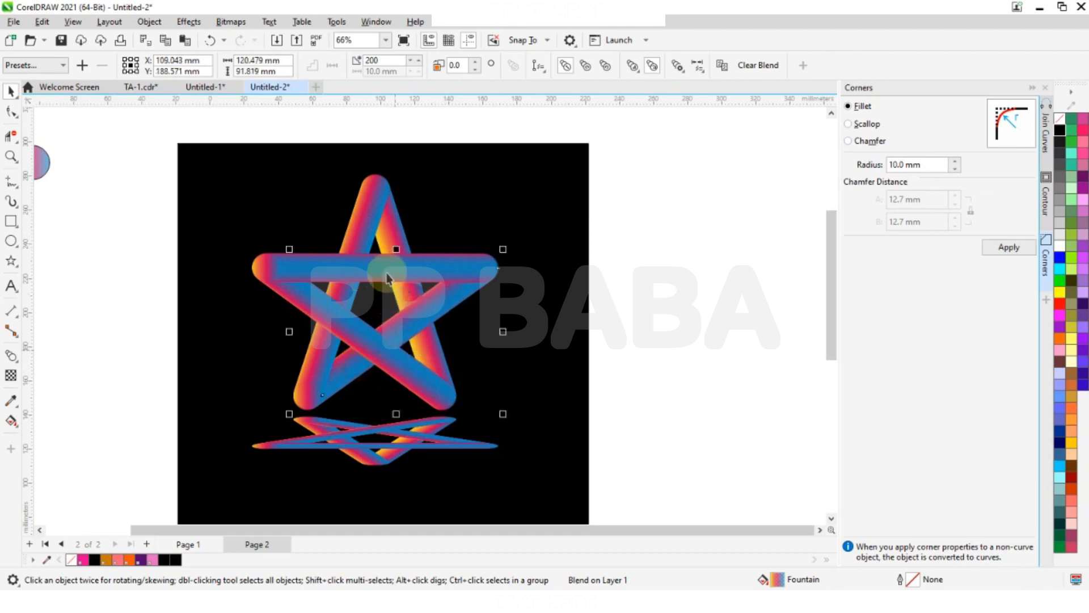
- Delete the whole squashed reflection beneath the upright star
{"action": "scroll", "coordinate": [388, 272], "scroll_direction": "down", "scroll_amount": 1}
{"action": "left_click", "coordinate": [391, 410]}
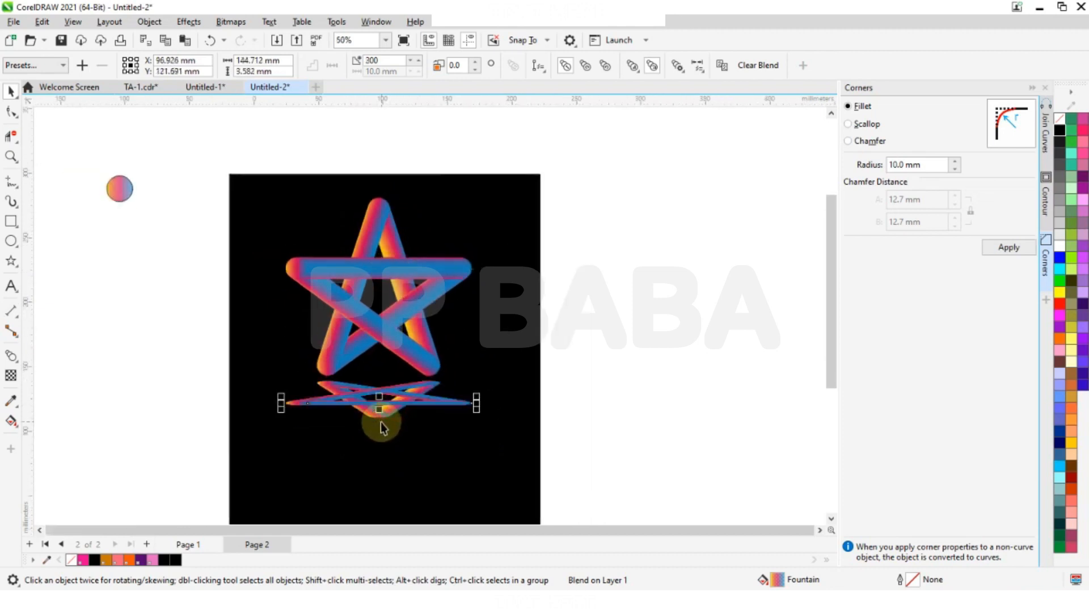
{"action": "left_click_drag", "start_coordinate": [177, 451], "coordinate": [643, 380]}
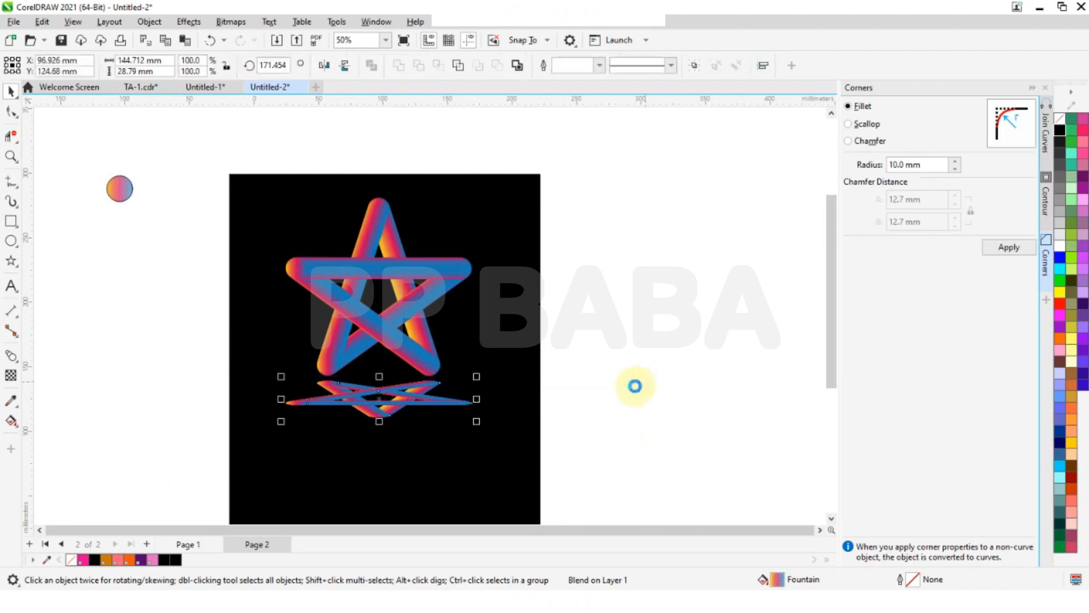
{"action": "key", "text": "Delete"}
- Mirror a copy of the whole star vertically, place it just beneath the original and squash it to about 63 mm high
{"action": "left_click_drag", "start_coordinate": [214, 135], "coordinate": [639, 457]}
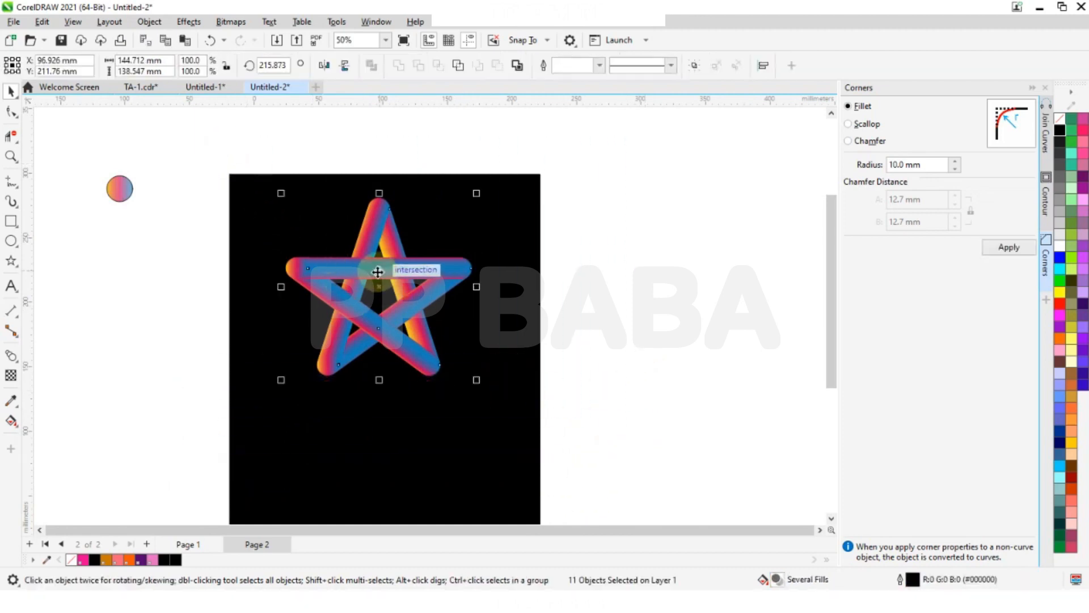
{"action": "left_click_drag", "start_coordinate": [378, 293], "coordinate": [382, 346]}
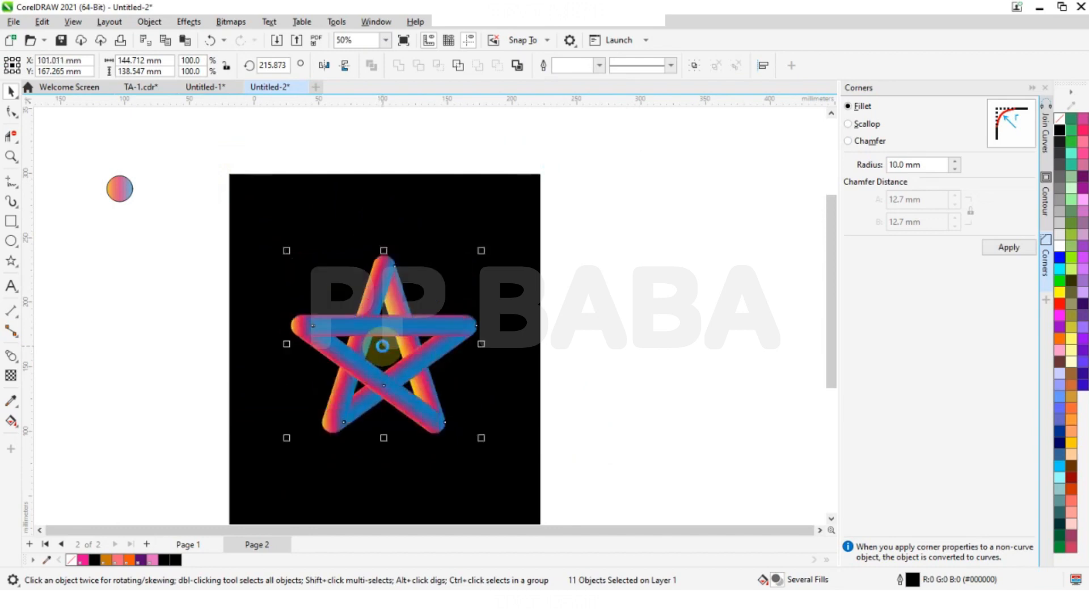
{"action": "key", "text": "ctrl+z"}
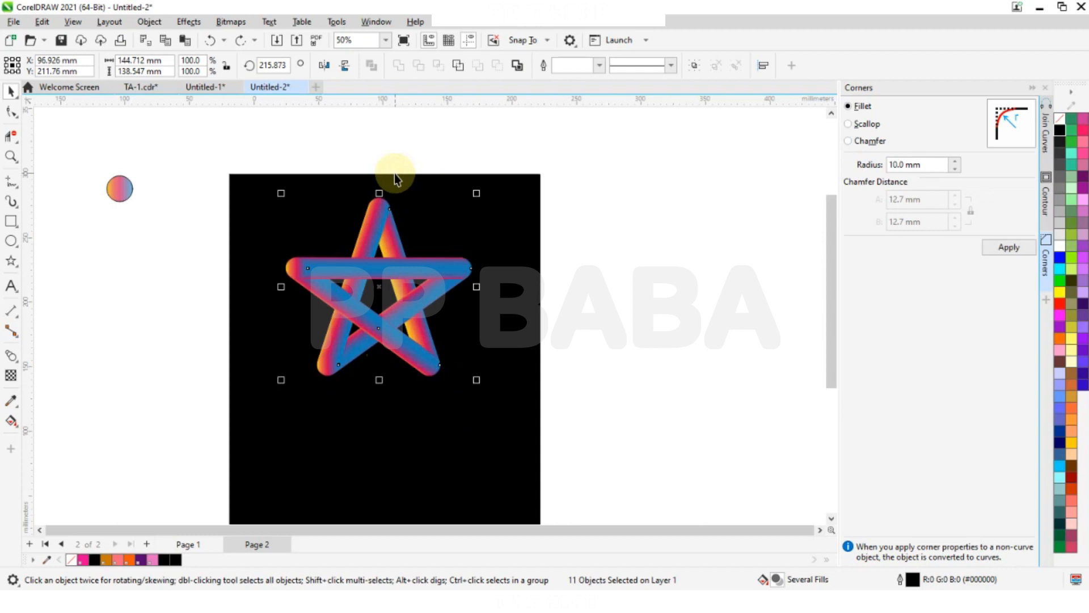
{"action": "left_click", "coordinate": [344, 65]}
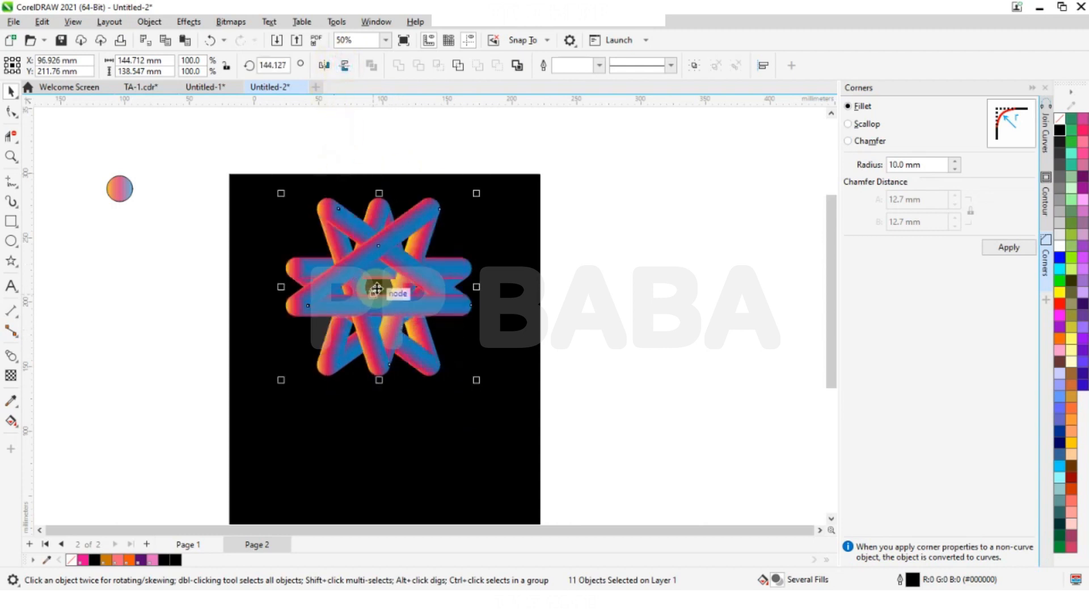
{"action": "left_click_drag", "start_coordinate": [379, 288], "coordinate": [372, 460]}
{"action": "scroll", "coordinate": [376, 216], "scroll_direction": "down", "scroll_amount": 1}
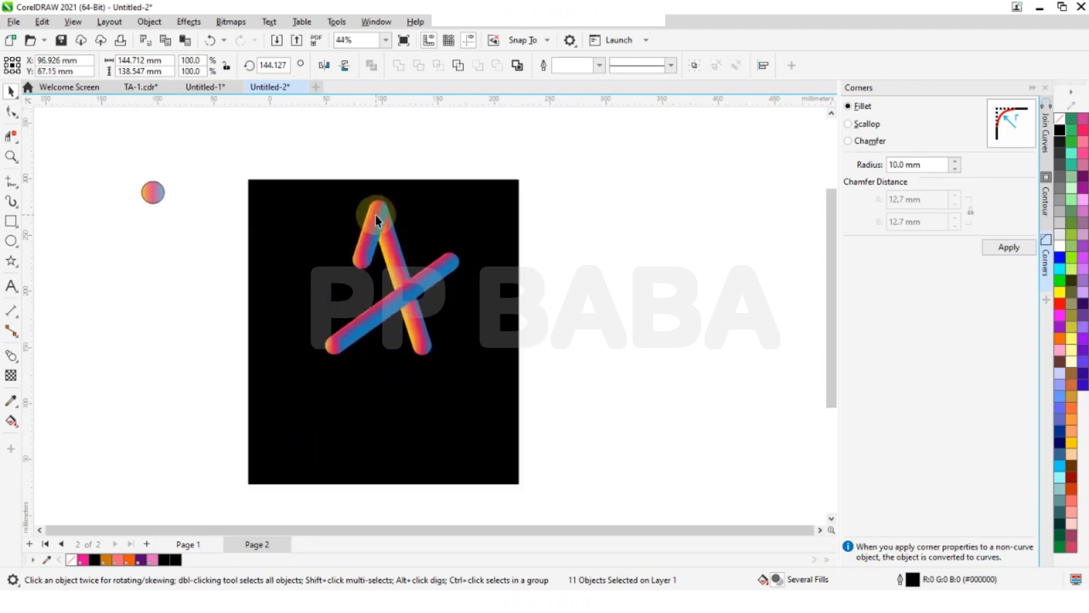
{"action": "left_click_drag", "start_coordinate": [378, 524], "coordinate": [378, 441]}
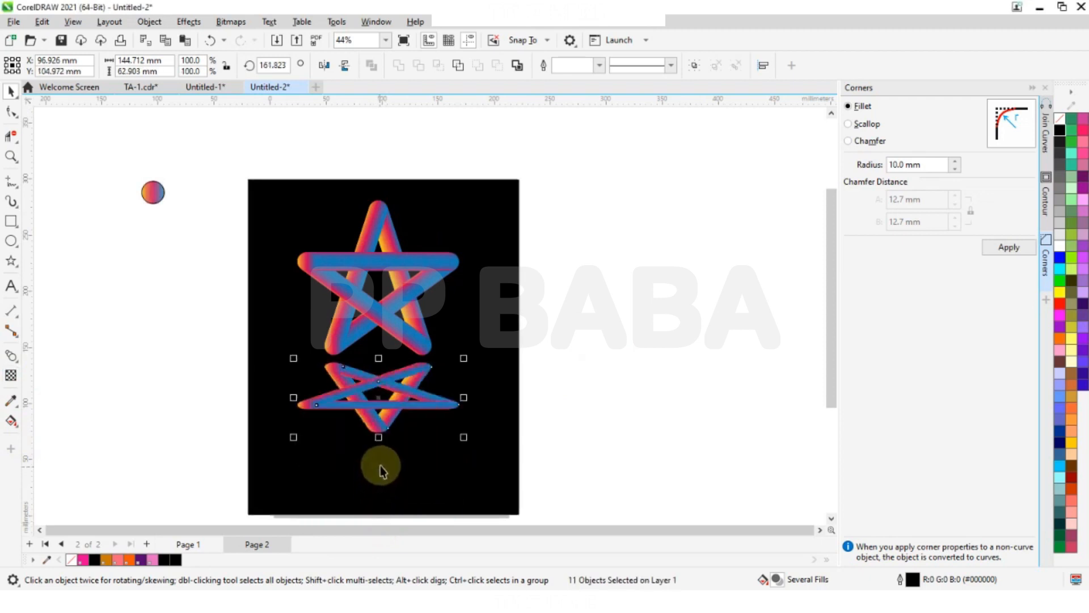
- Try to shift the blend acceleration along one of the reflection's arms with the Blend tool, then on the upright star
{"action": "scroll", "coordinate": [354, 395], "scroll_direction": "up", "scroll_amount": 3}
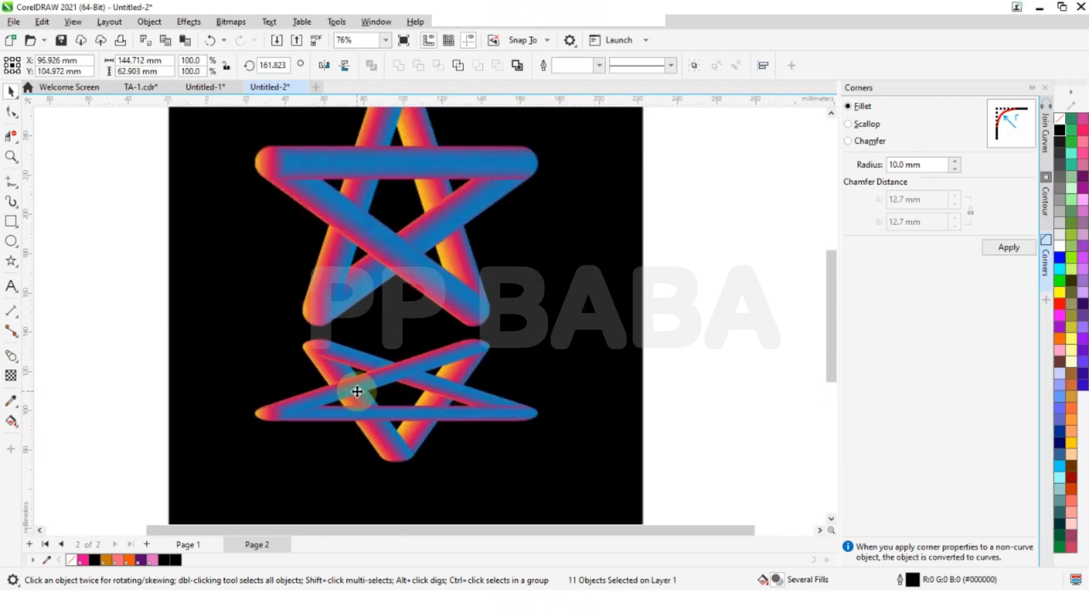
{"action": "left_click", "coordinate": [11, 355]}
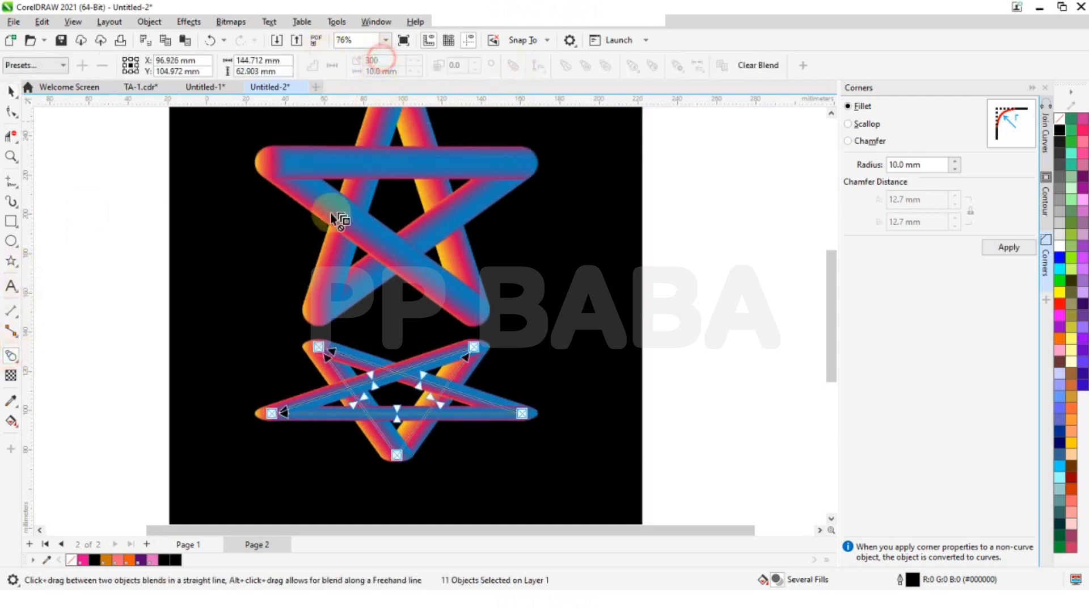
{"action": "left_click_drag", "start_coordinate": [350, 403], "coordinate": [311, 393]}
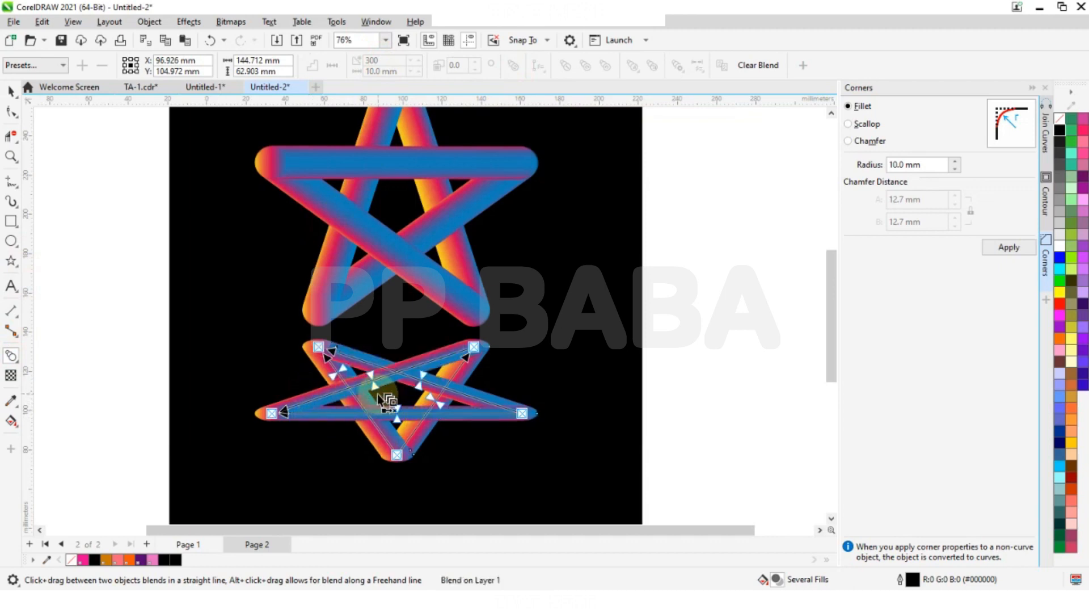
{"action": "left_click", "coordinate": [385, 261]}
{"action": "left_click_drag", "start_coordinate": [369, 242], "coordinate": [393, 285]}
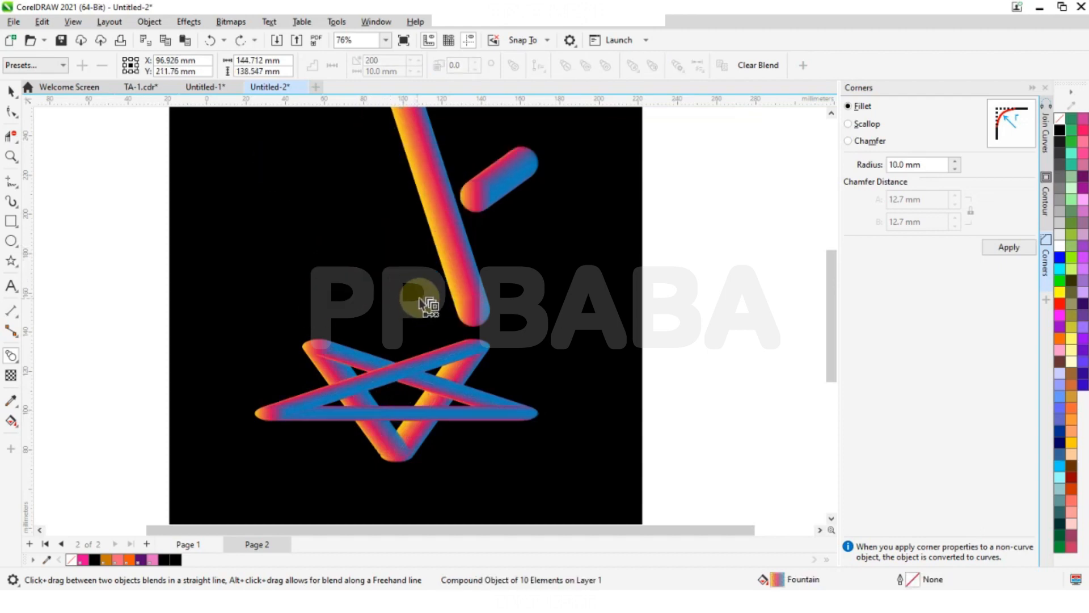
- Clear the selection and examine the whole composition of the star and its reflection on the black background
{"action": "scroll", "coordinate": [386, 281], "scroll_direction": "down", "scroll_amount": 2}
{"action": "left_click", "coordinate": [16, 94]}
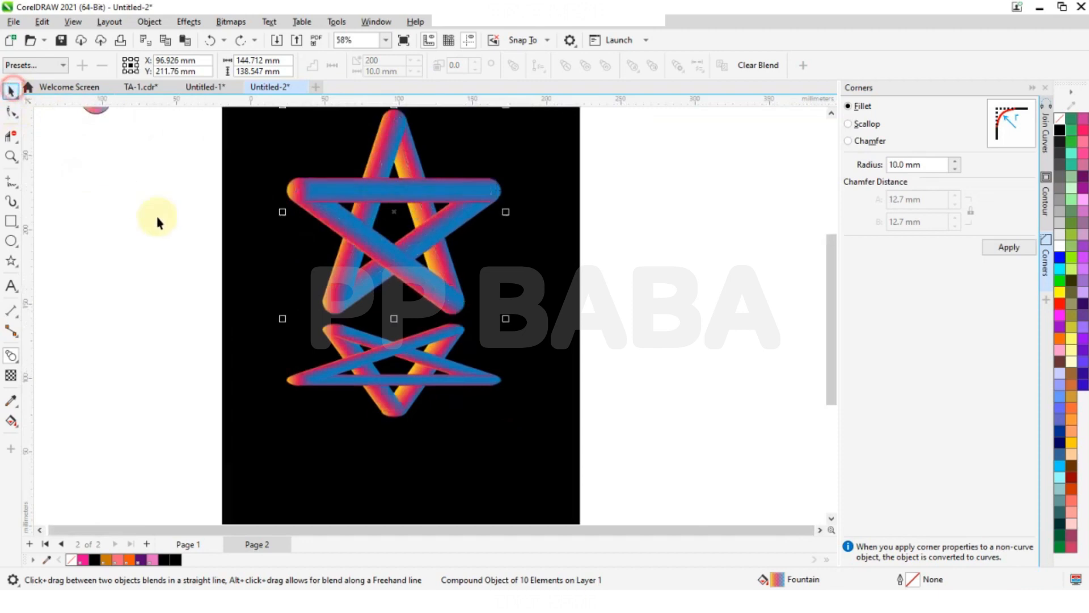
{"action": "left_click", "coordinate": [81, 228]}
{"action": "scroll", "coordinate": [323, 308], "scroll_direction": "down", "scroll_amount": 4}
{"action": "scroll", "coordinate": [385, 258], "scroll_direction": "up", "scroll_amount": 1}
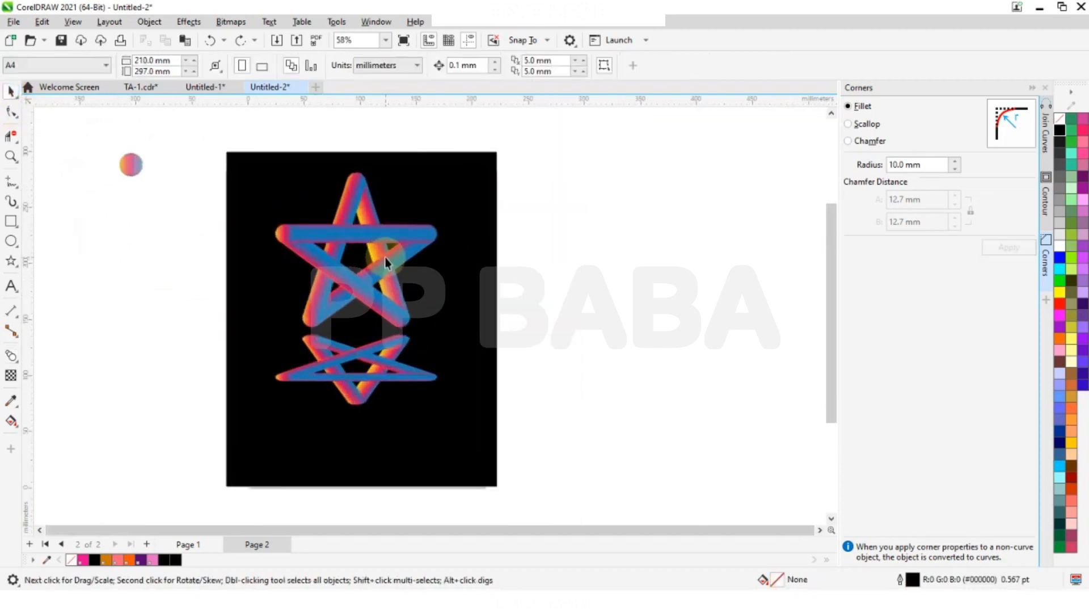